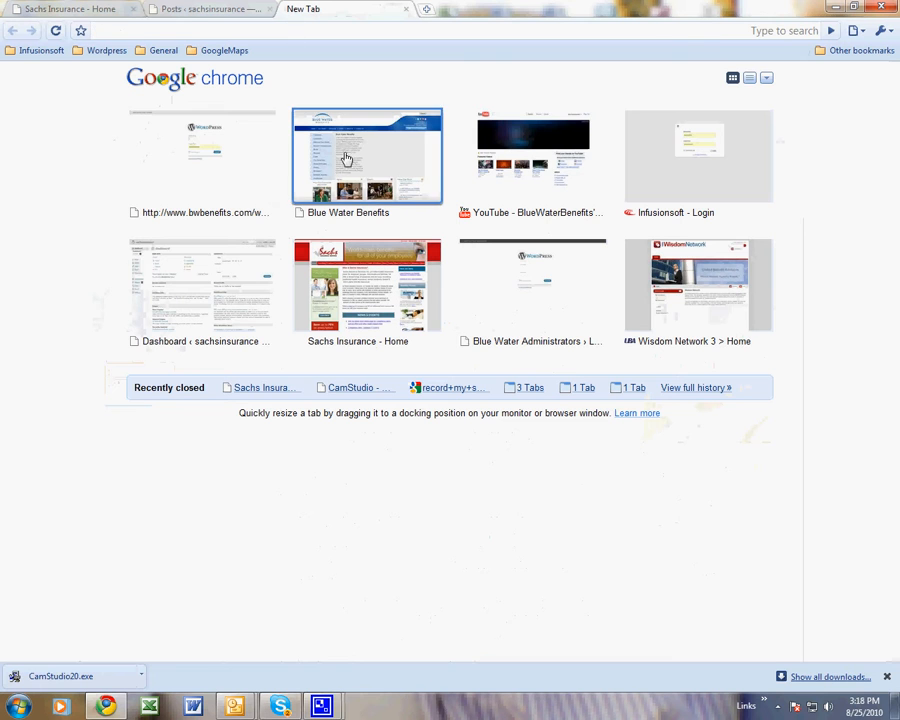
Step: Open the Blue Water Benefits site in the new tab and compare it with the Sachs Insurance home page
left_click(395, 160)
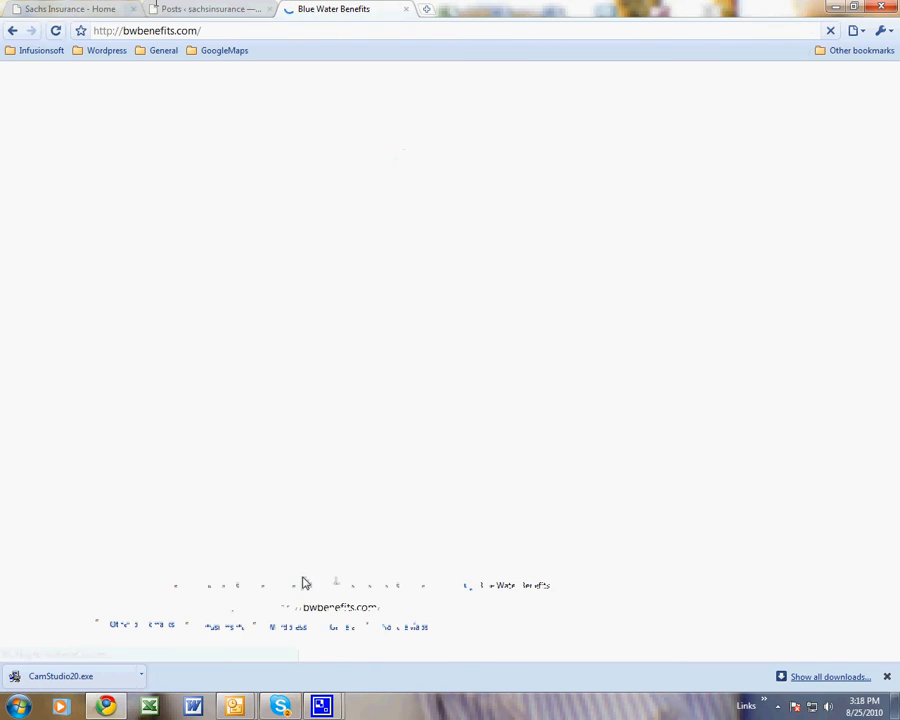
left_click(90, 7)
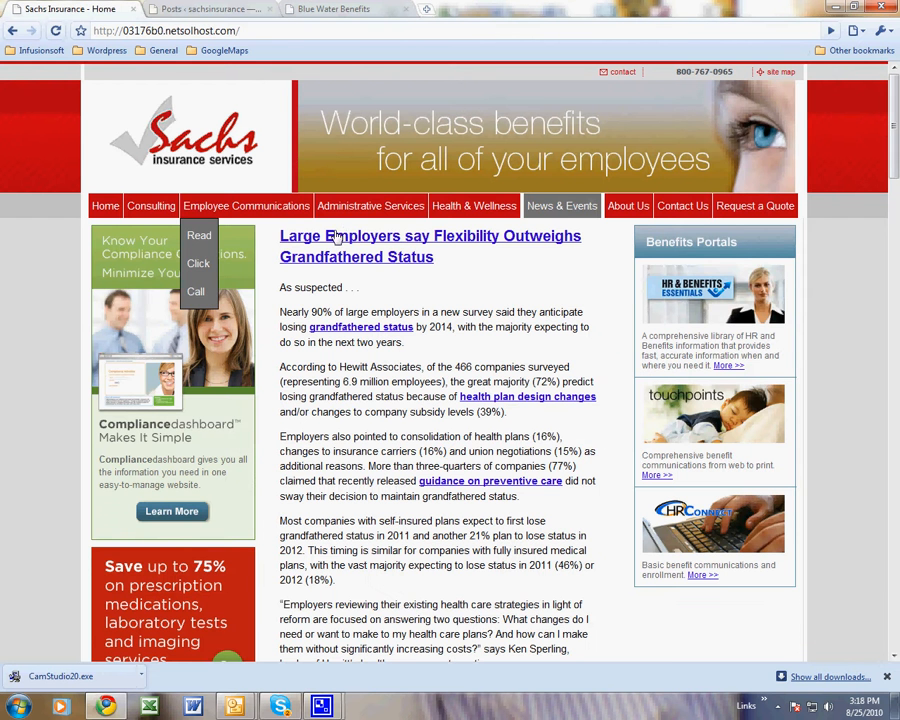
left_click(104, 207)
left_click(285, 9)
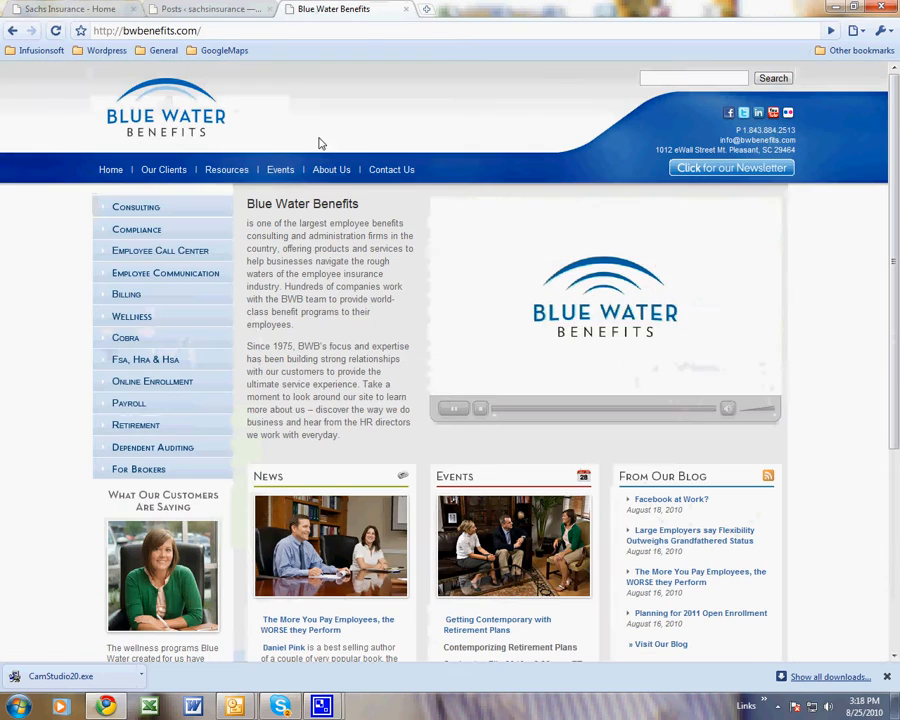
left_click(80, 12)
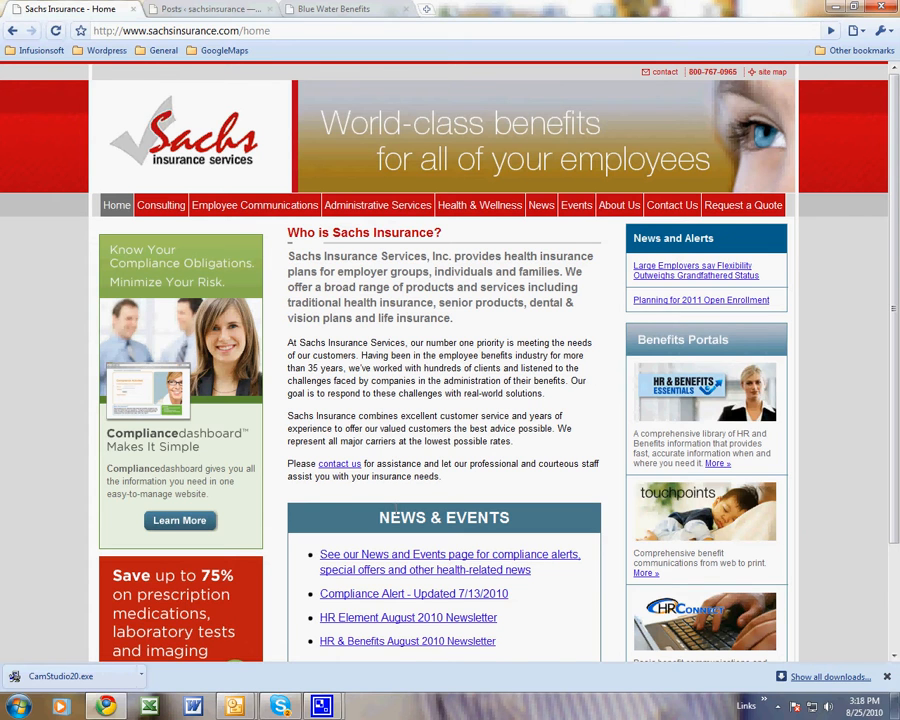
Step: Follow the News and Events page link on the Sachs home page and return to the home page
scroll(415, 475, "down", 1)
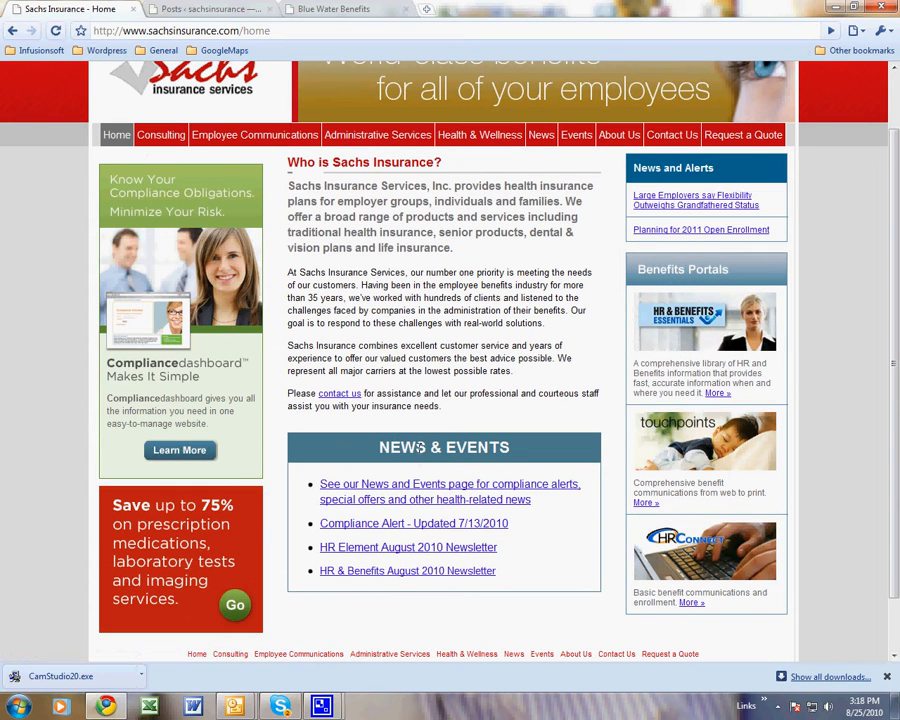
left_click(430, 485)
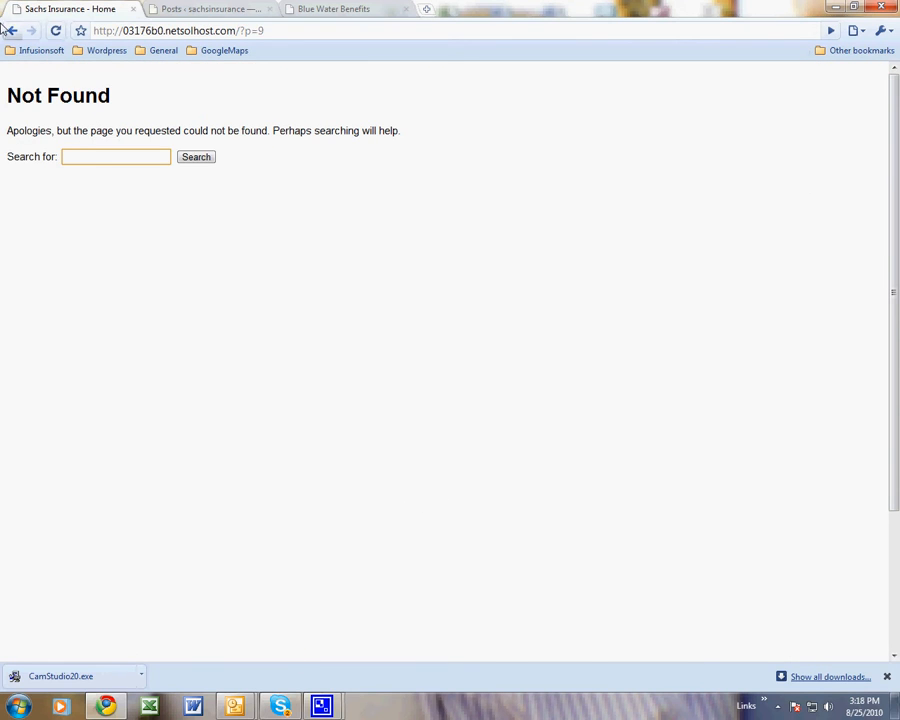
left_click(11, 32)
Step: View the Compliance Alert updated 7/13/2010 and the HR Element August 2010 Newsletter, closing each one after viewing
left_click(410, 530)
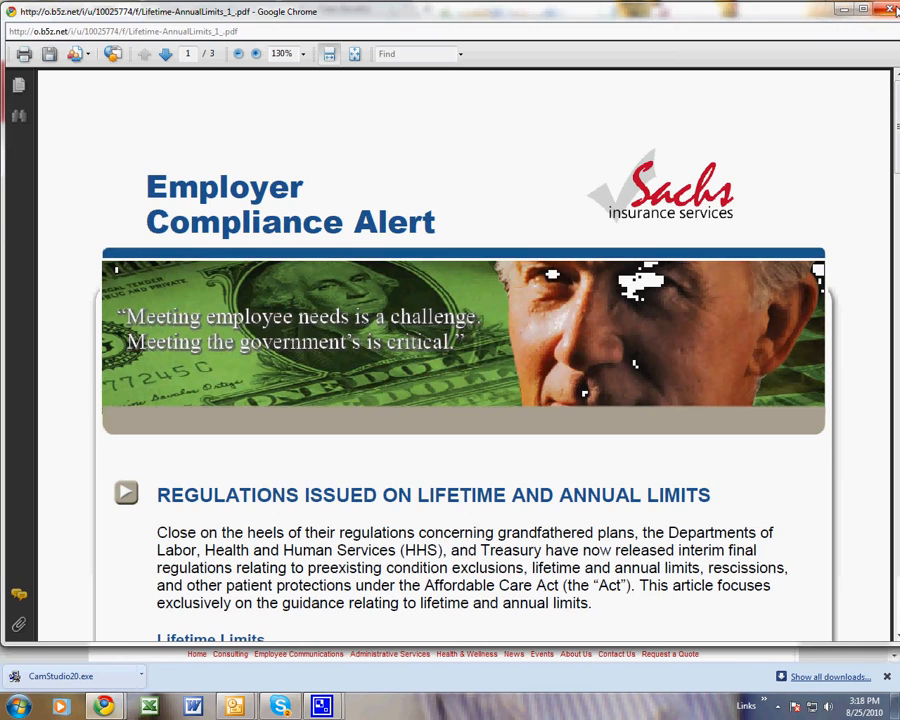
left_click(895, 10)
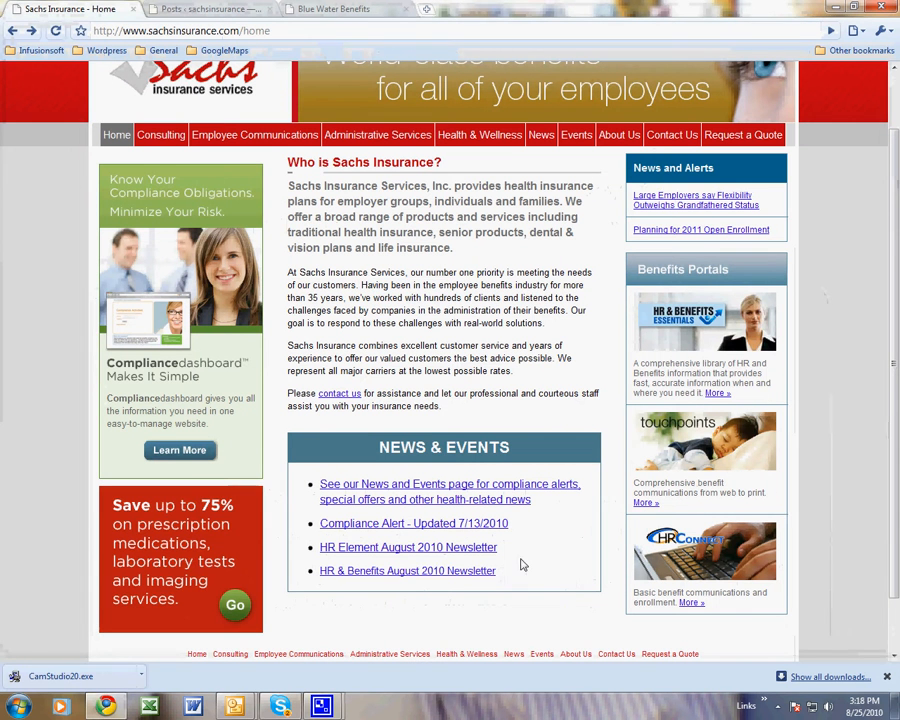
left_click(428, 552)
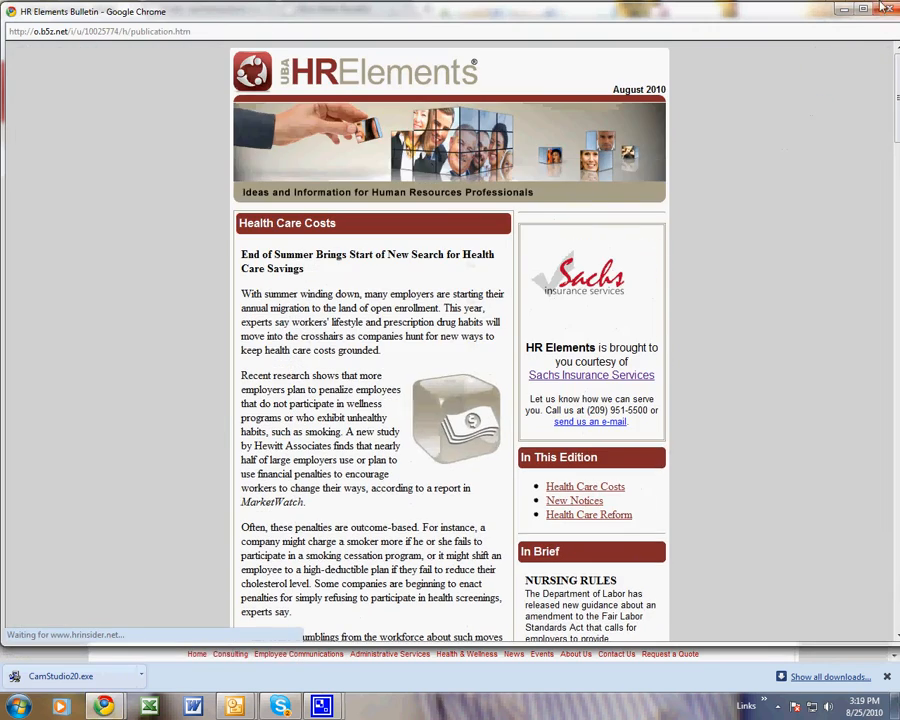
left_click(882, 7)
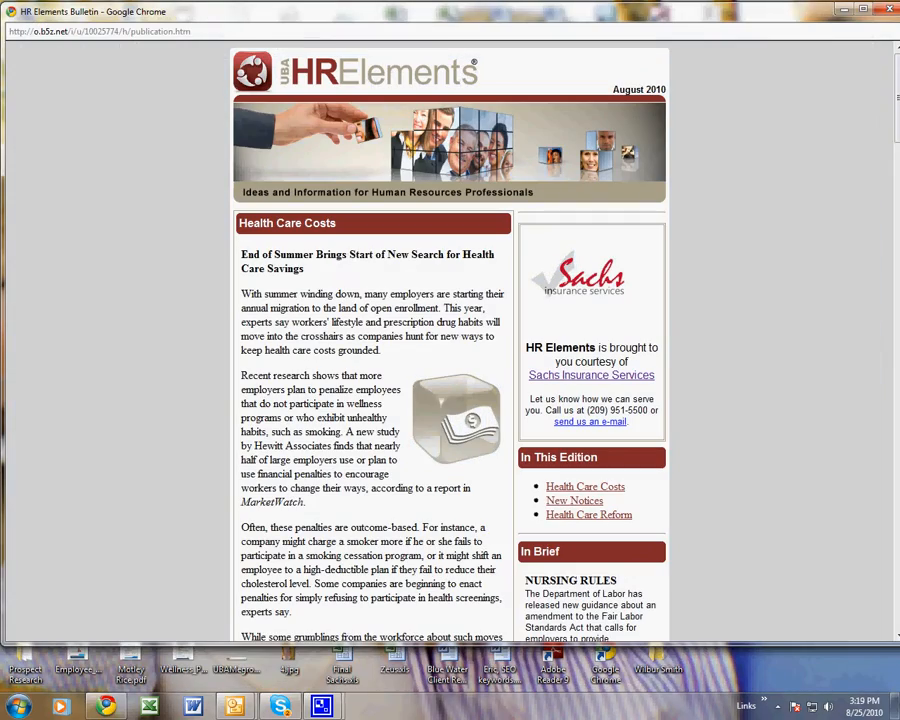
left_click(889, 9)
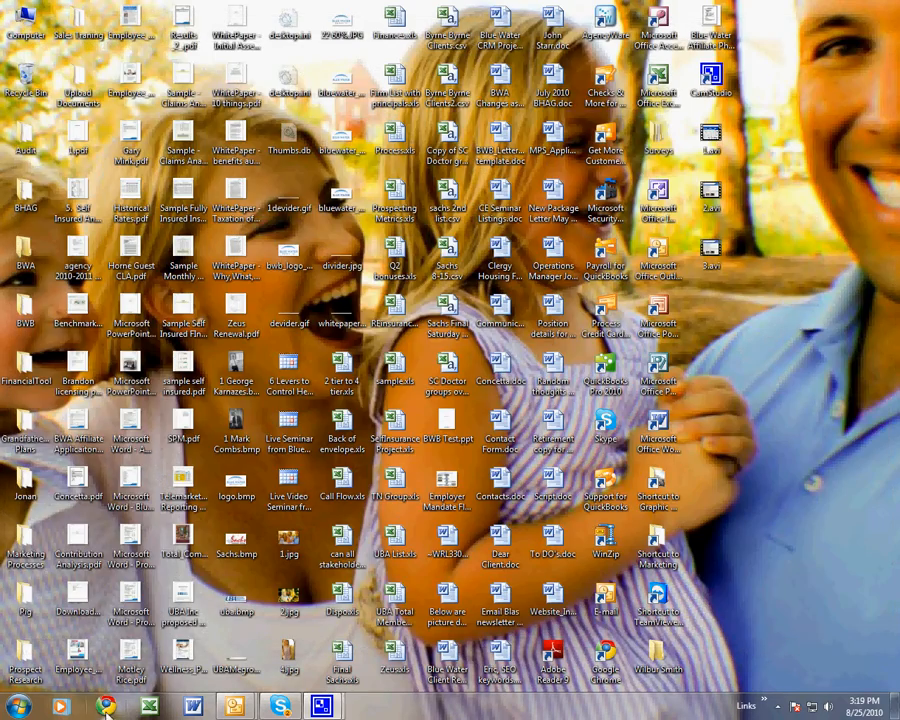
left_click(116, 707)
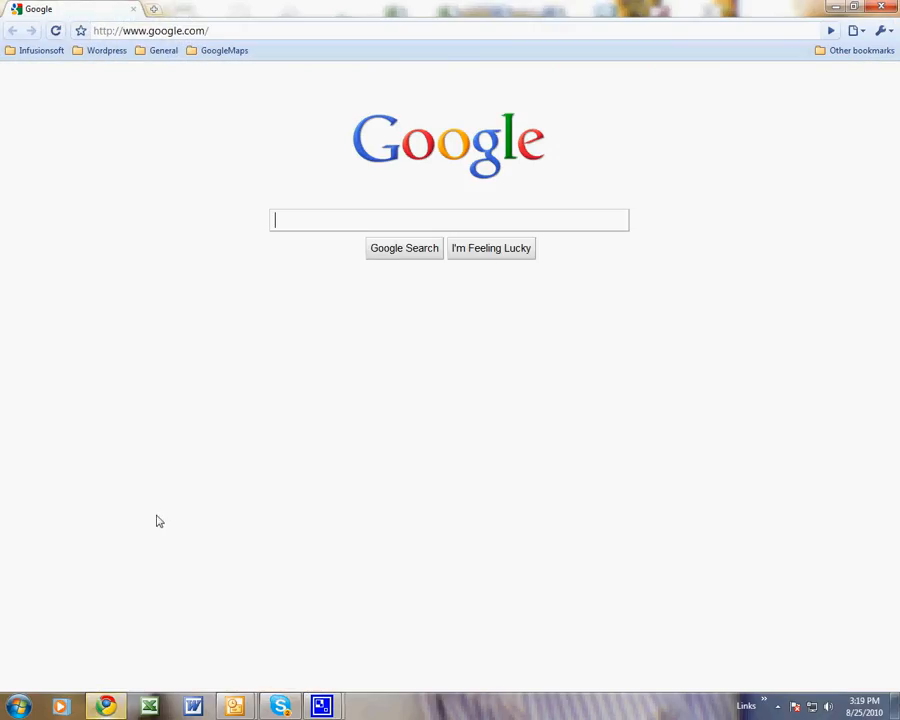
left_click(190, 34)
type("sachsin")
key("Return")
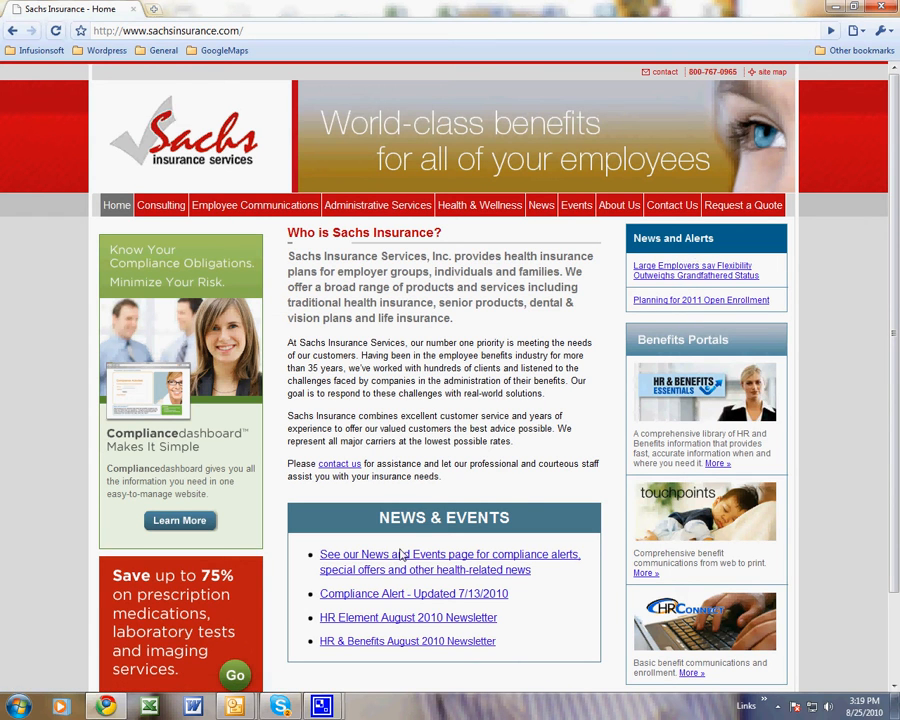
Step: Review the article "Large Employers say Flexibility Outweighs Grandfathered Status" and the HR & Benefits Essentials login page, returning to the home page each time
left_click(680, 278)
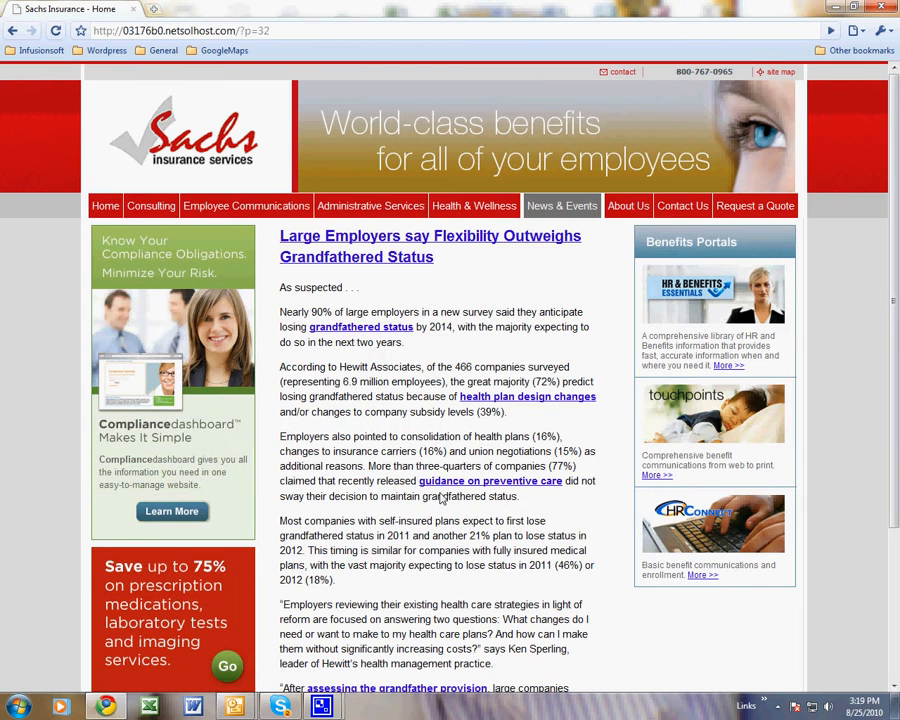
scroll(441, 497, "down", 3)
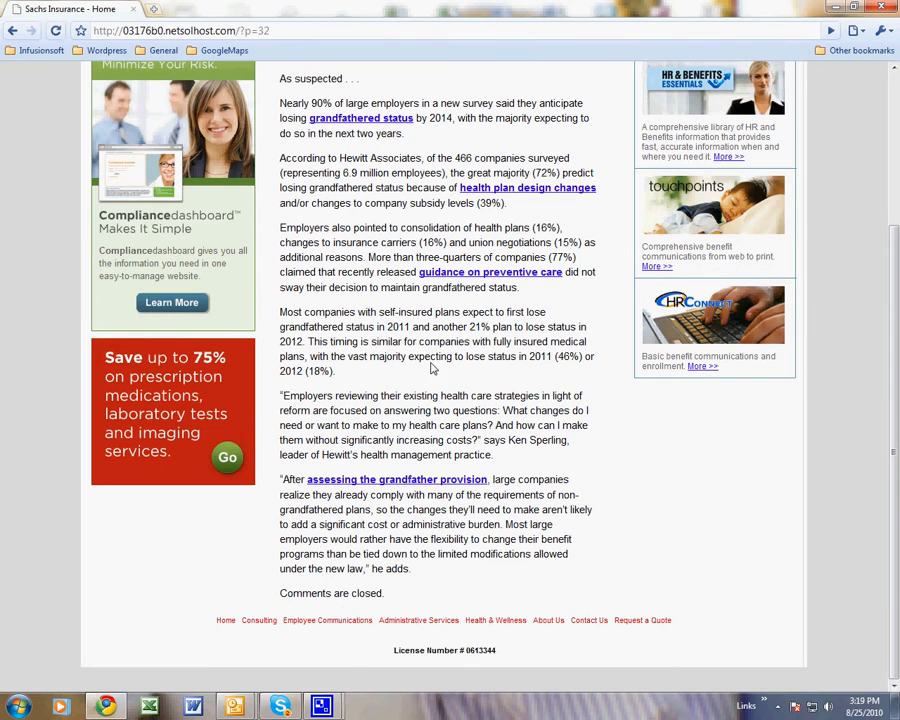
scroll(432, 368, "up", 3)
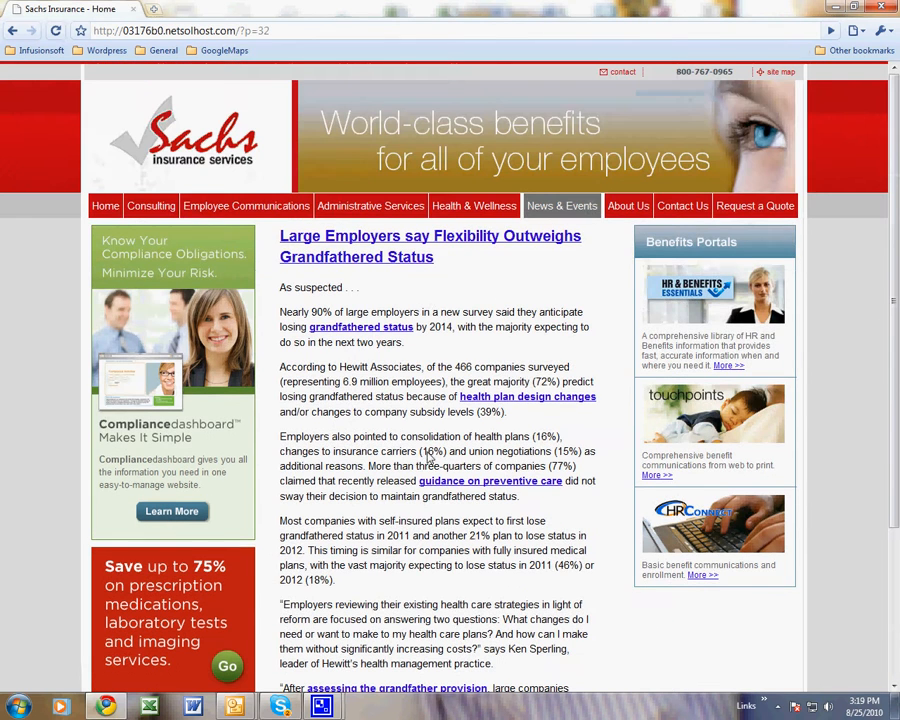
left_click(11, 31)
left_click(666, 303)
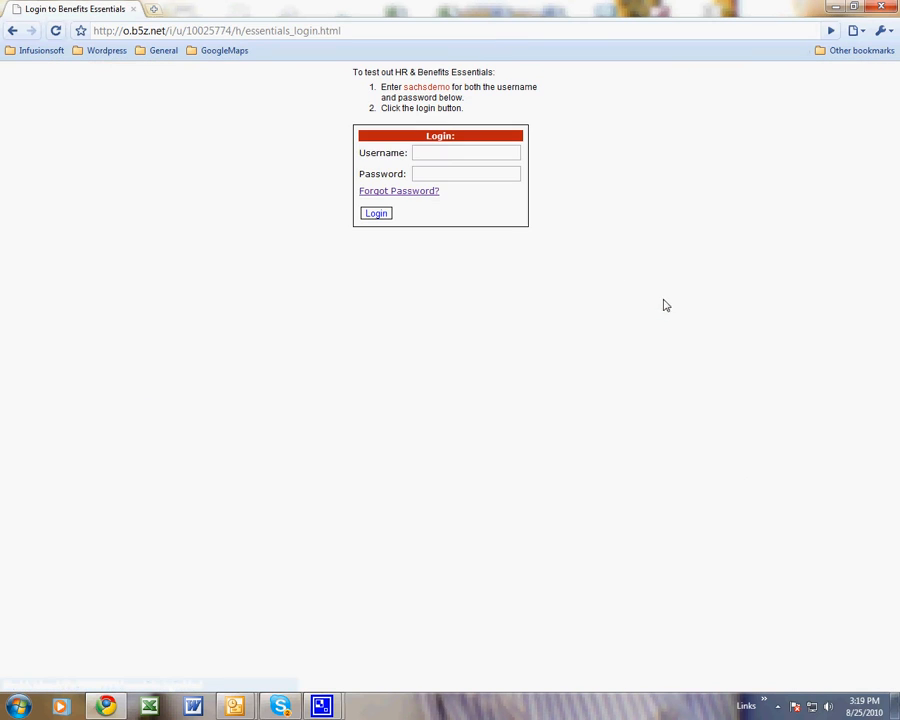
left_click(12, 33)
Step: Load the bookmarked Sachs WordPress site in a new tab and log in as admin
left_click(153, 10)
left_click(107, 51)
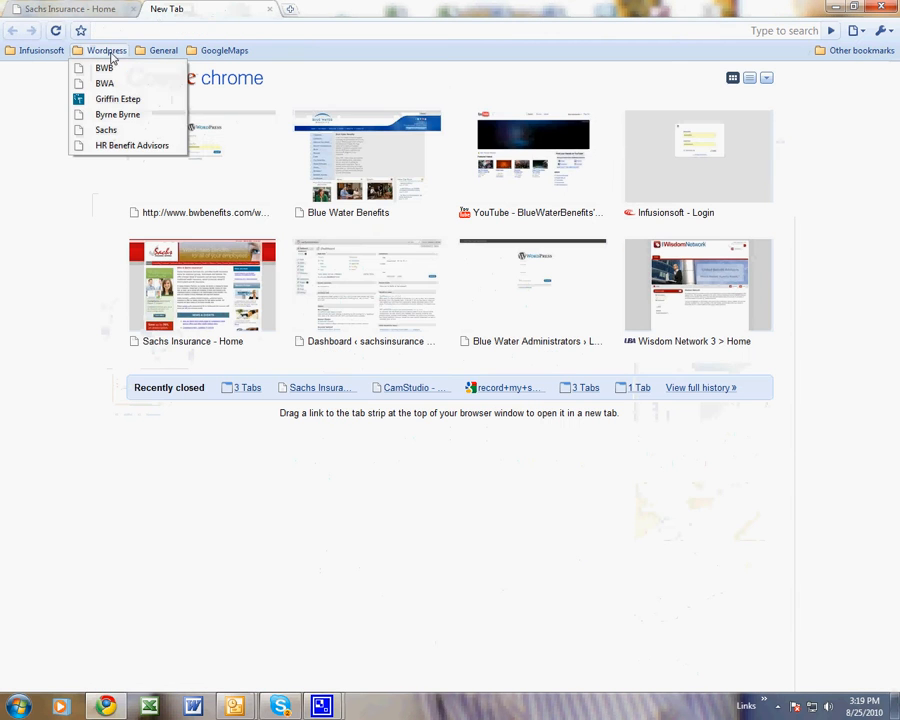
left_click(114, 130)
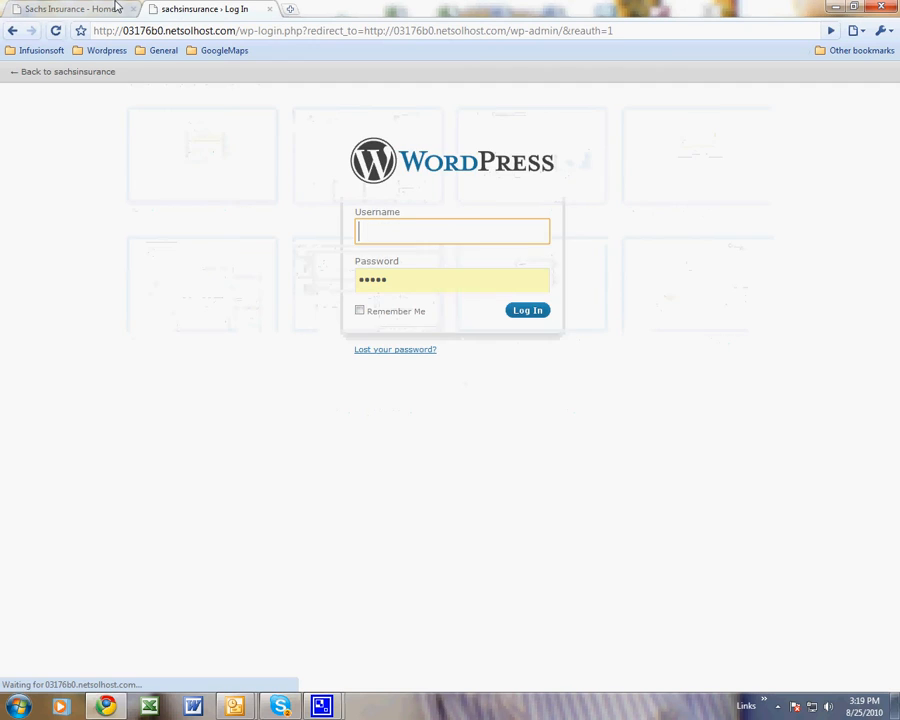
type("admin")
key("Return")
key("Return")
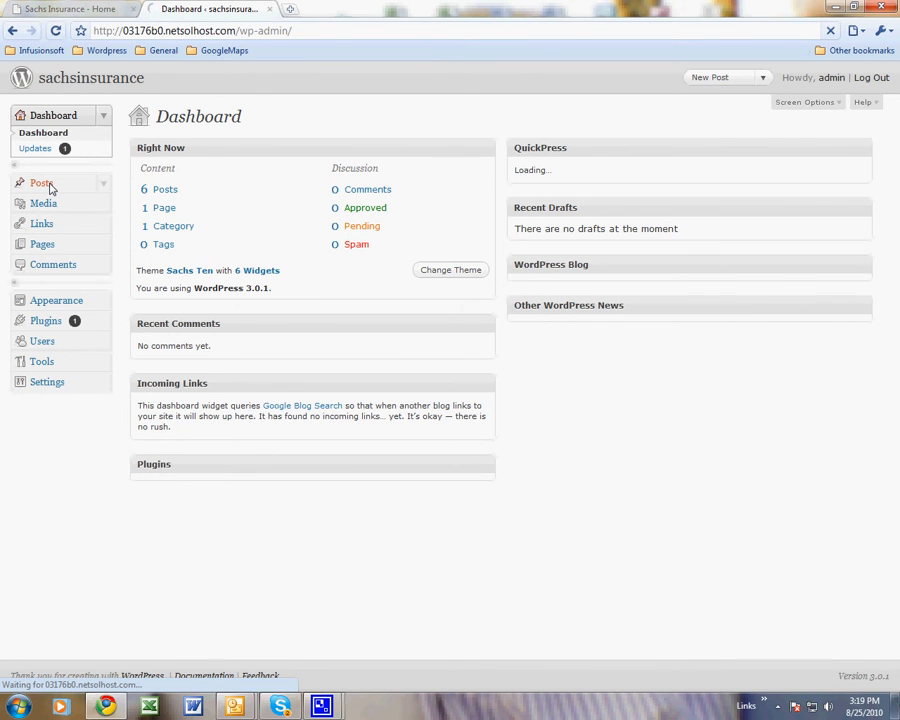
Step: Open the list of all posts on the Sachs WordPress site
left_click(50, 186)
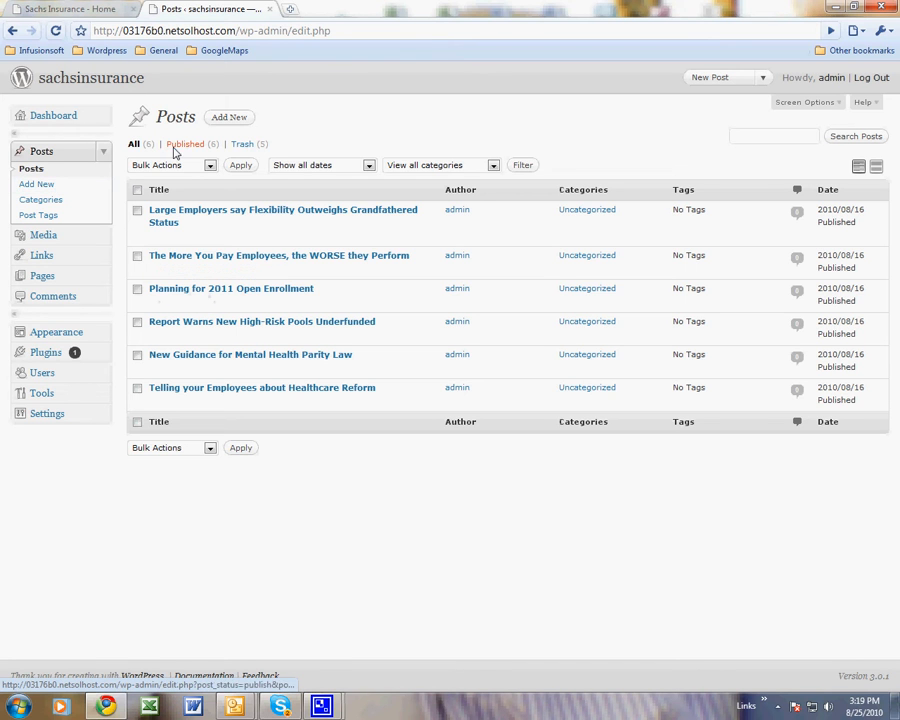
left_click(12, 30)
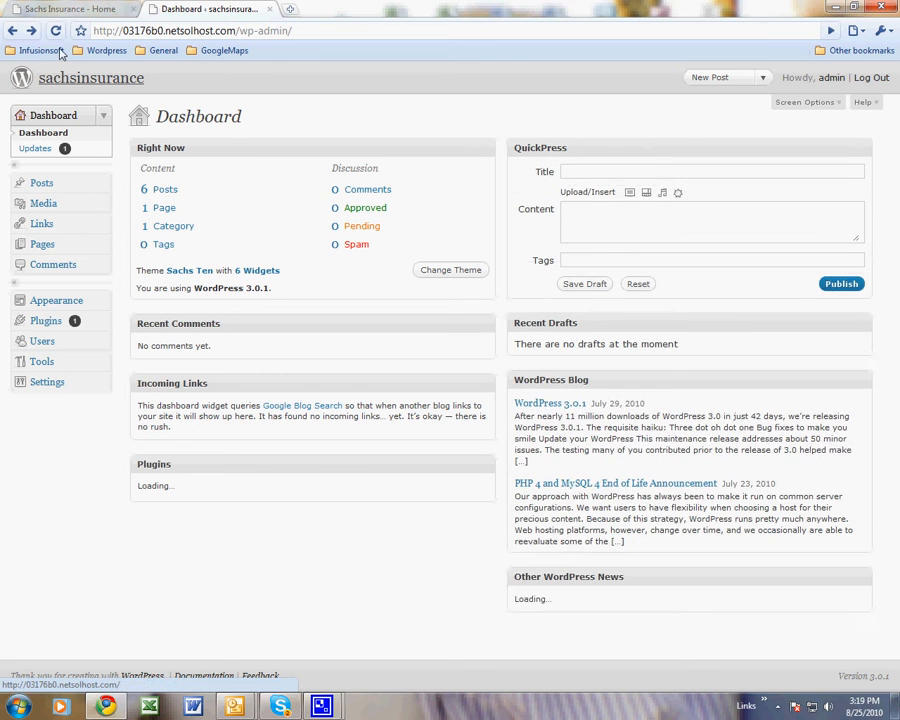
left_click(33, 31)
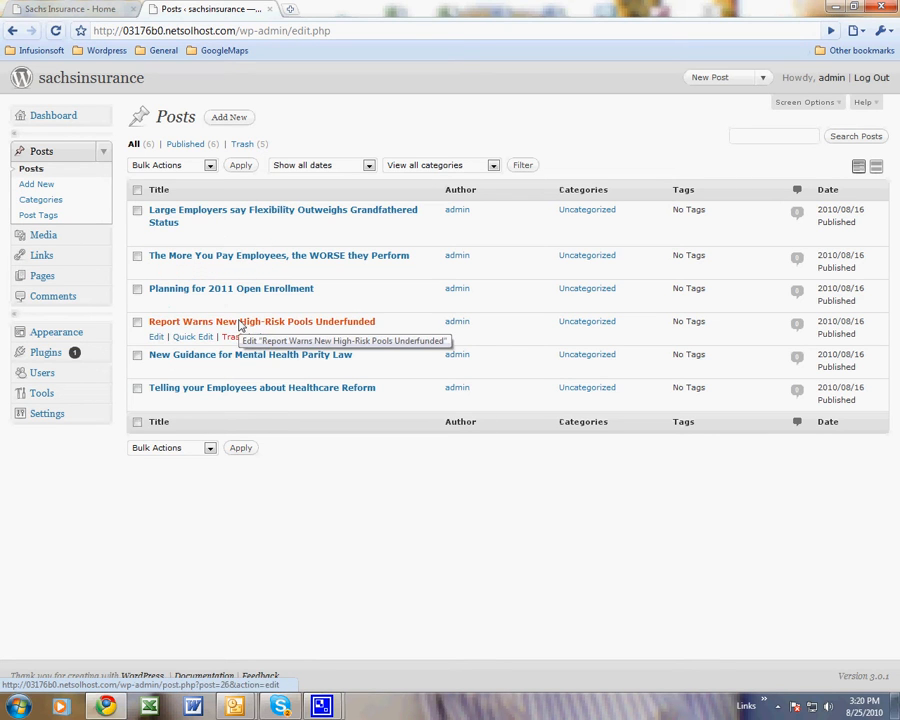
Step: Open the "Large Employers say Flexibility Outweighs Grandfathered Status" post for editing, view its published page, and return to the posts list
left_click(200, 215)
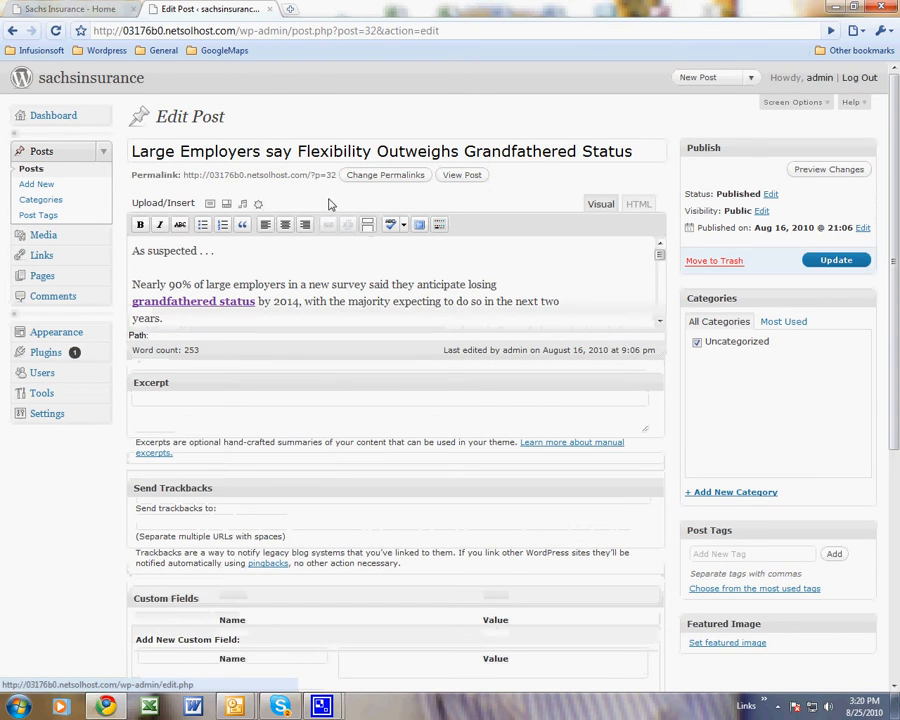
left_click(461, 175)
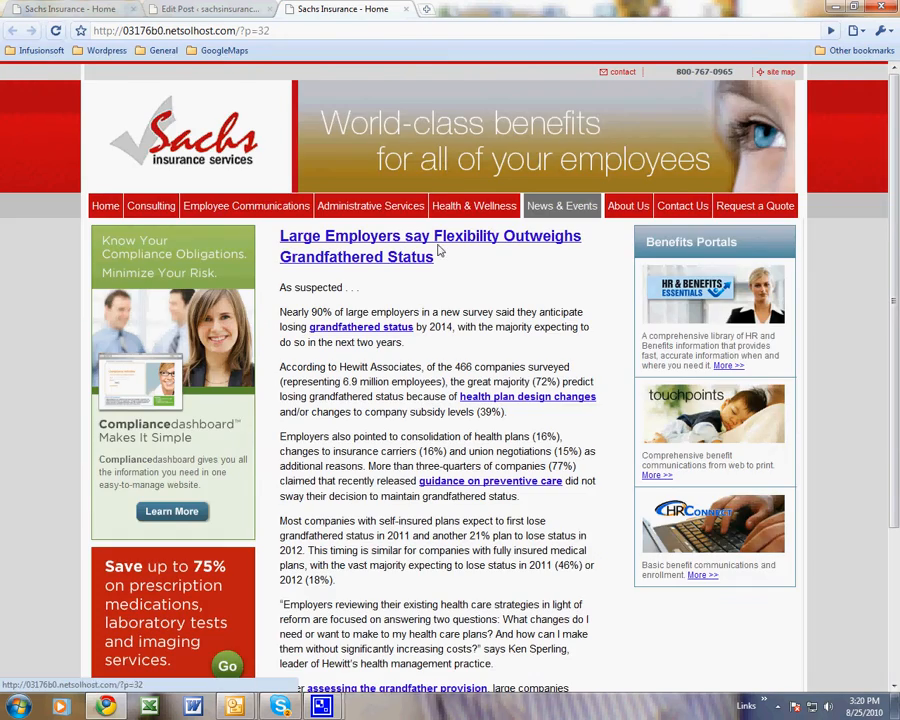
scroll(437, 257, "down", 3)
scroll(437, 210, "up", 3)
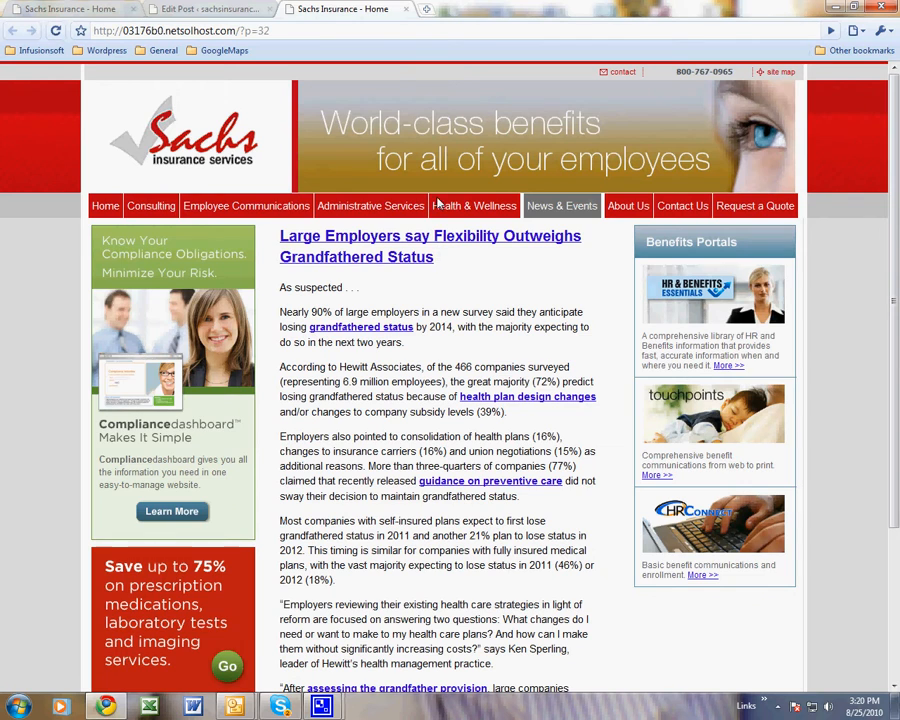
left_click(406, 9)
left_click(12, 30)
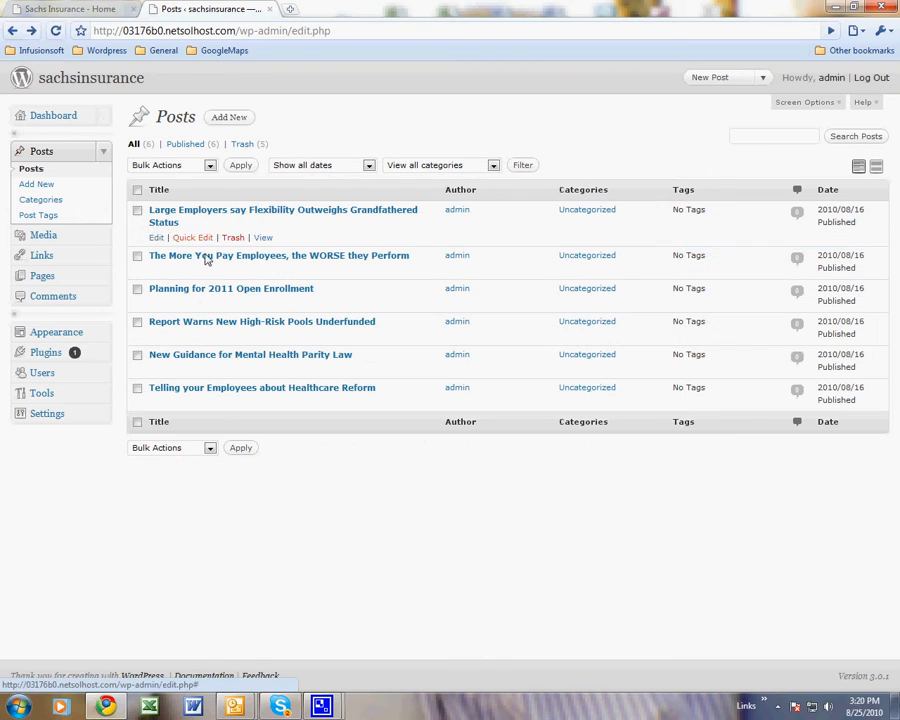
Step: Open the "The More You Pay Employees, the WORSE they Perform" post for editing and view its published page
left_click(237, 259)
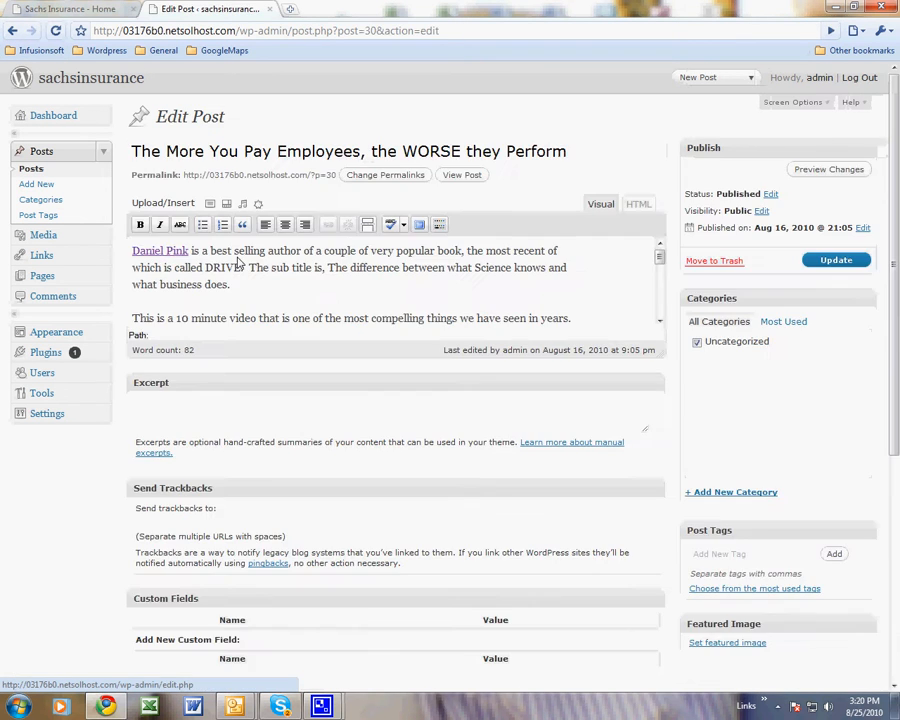
left_click(462, 175)
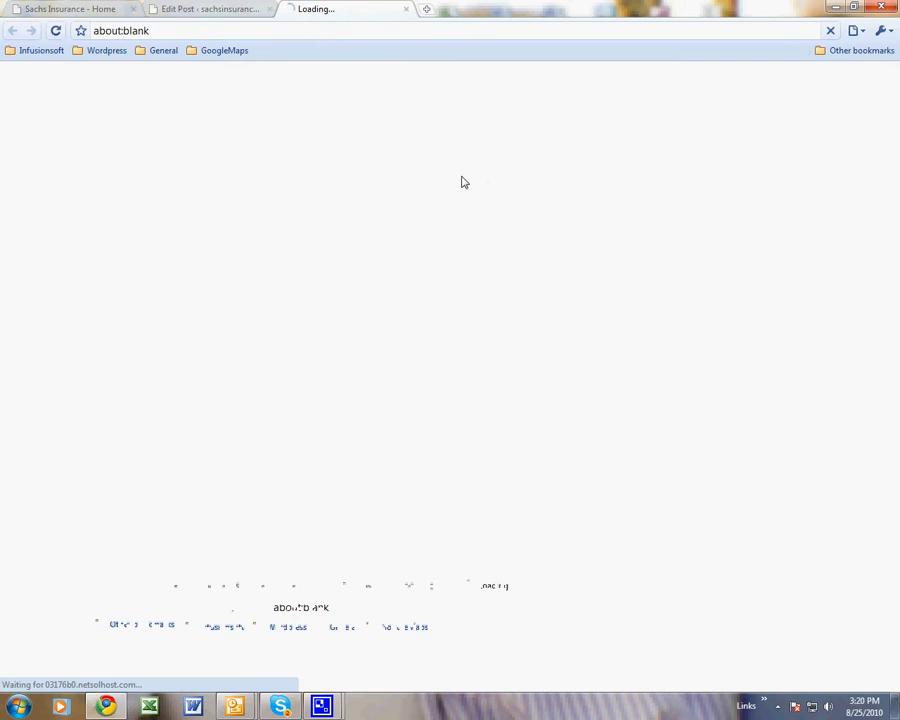
Step: Load the Blue Water Benefits site in another new tab and open its "Facebook at Work?" blog post
left_click(427, 9)
left_click(400, 136)
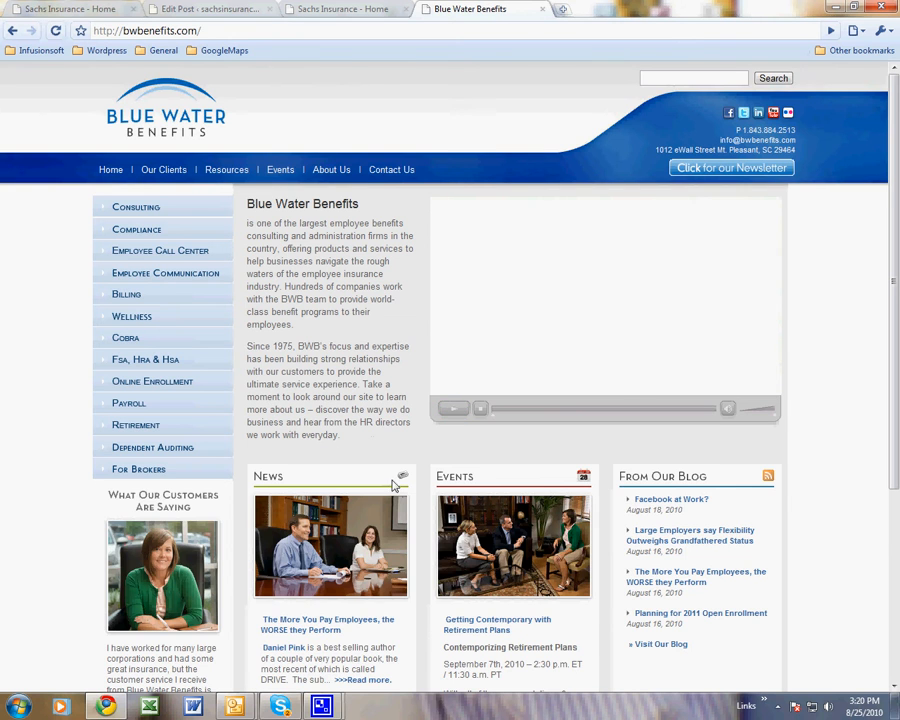
scroll(594, 531, "down", 3)
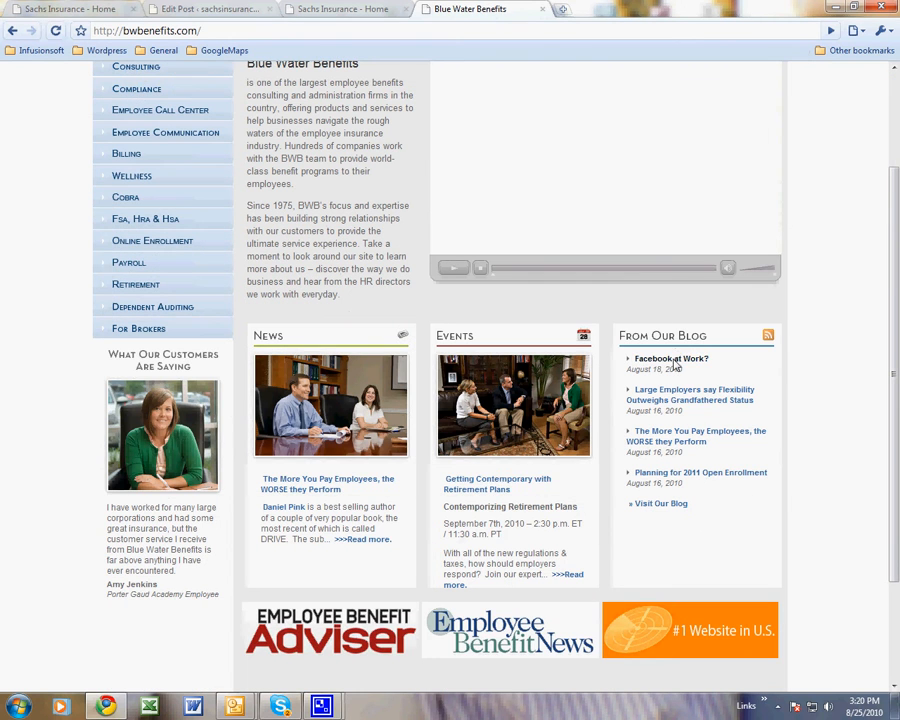
left_click(684, 400)
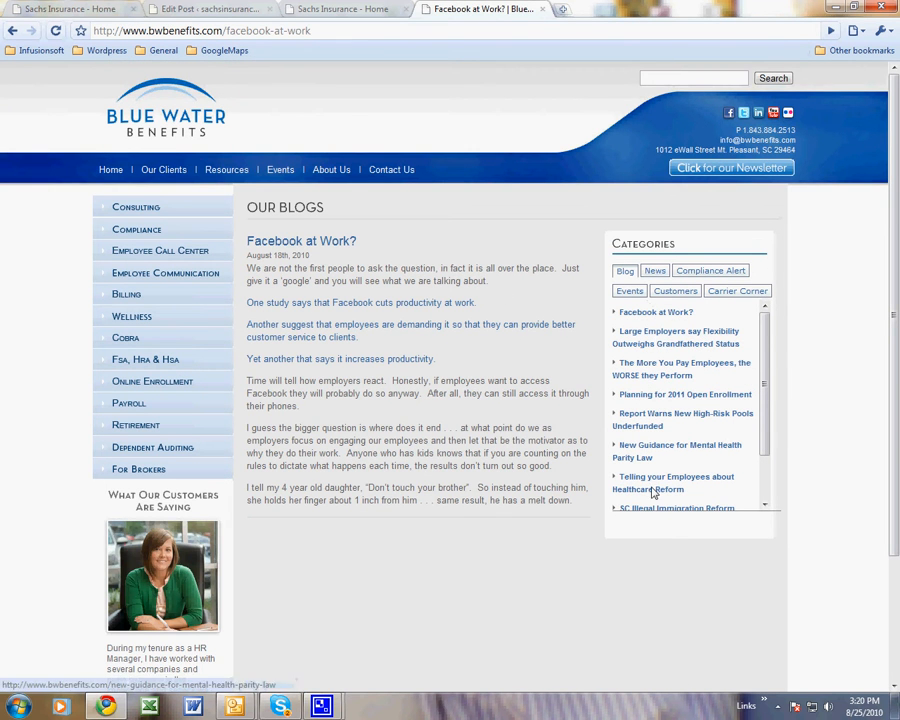
Step: Look through the blog post list beside the article and show the News category's posts
mouse_move(764, 329)
left_mouse_down()
mouse_move(765, 454)
mouse_move(762, 310)
left_mouse_up()
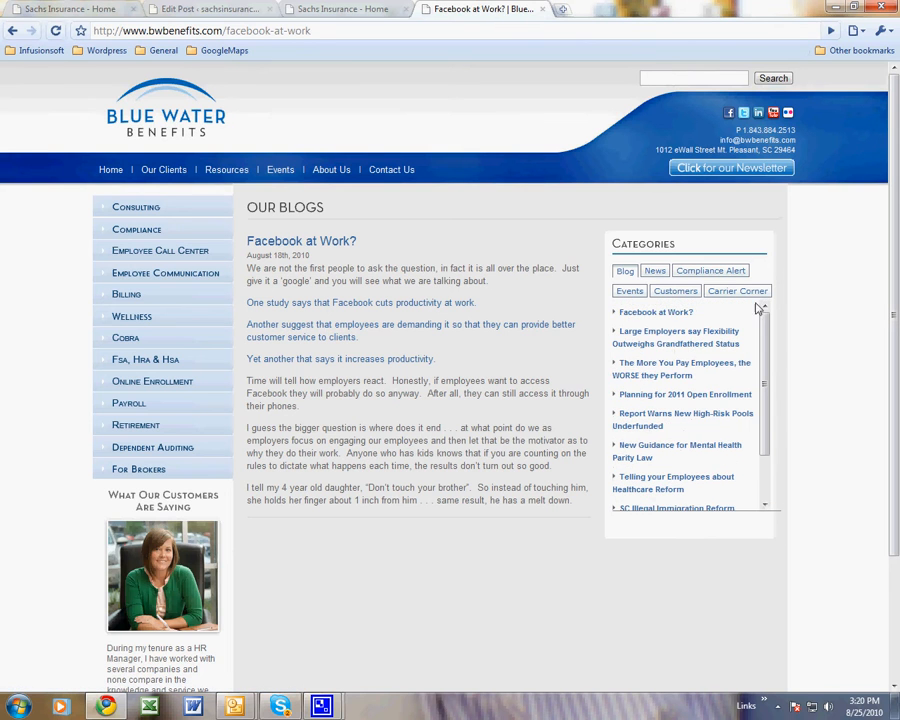
left_click(654, 271)
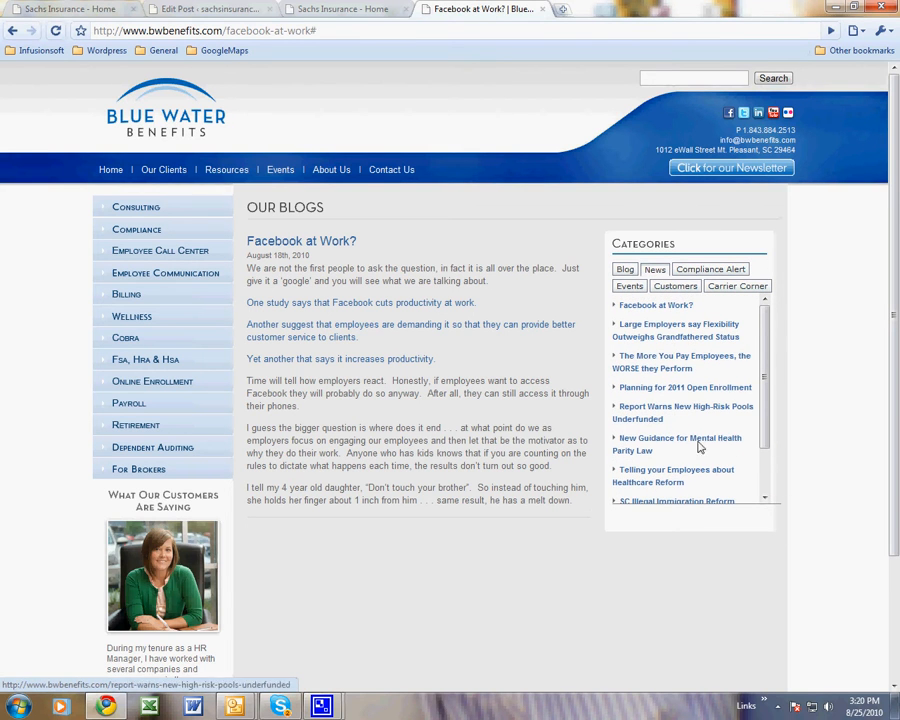
scroll(668, 450, "down", 3)
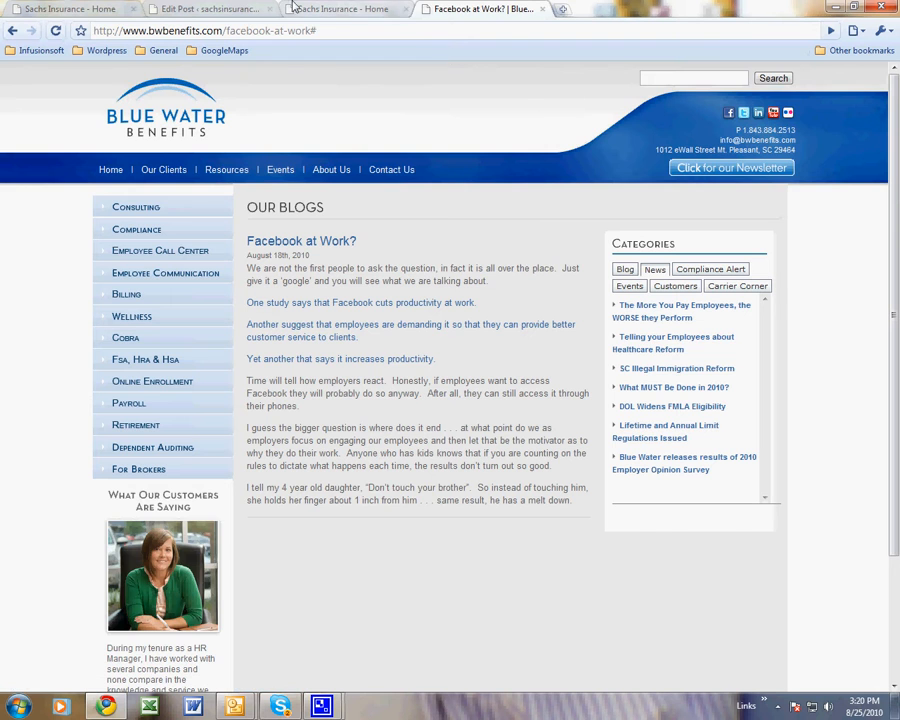
Step: Open the "Planning for 2011 Open Enrollment" post for editing in WordPress and read through its published page
left_click(78, 8)
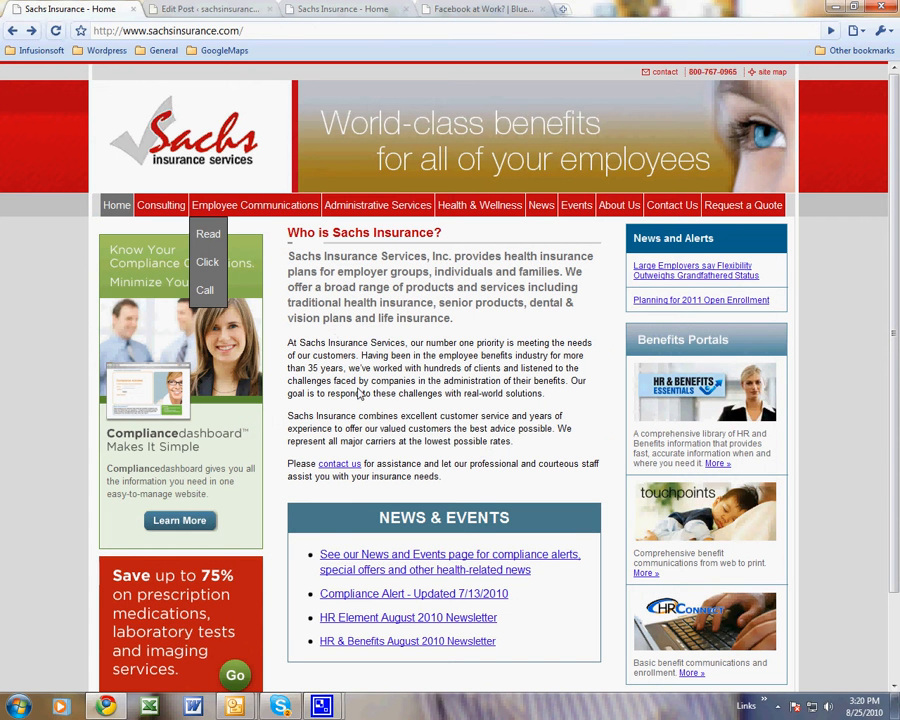
left_click(210, 8)
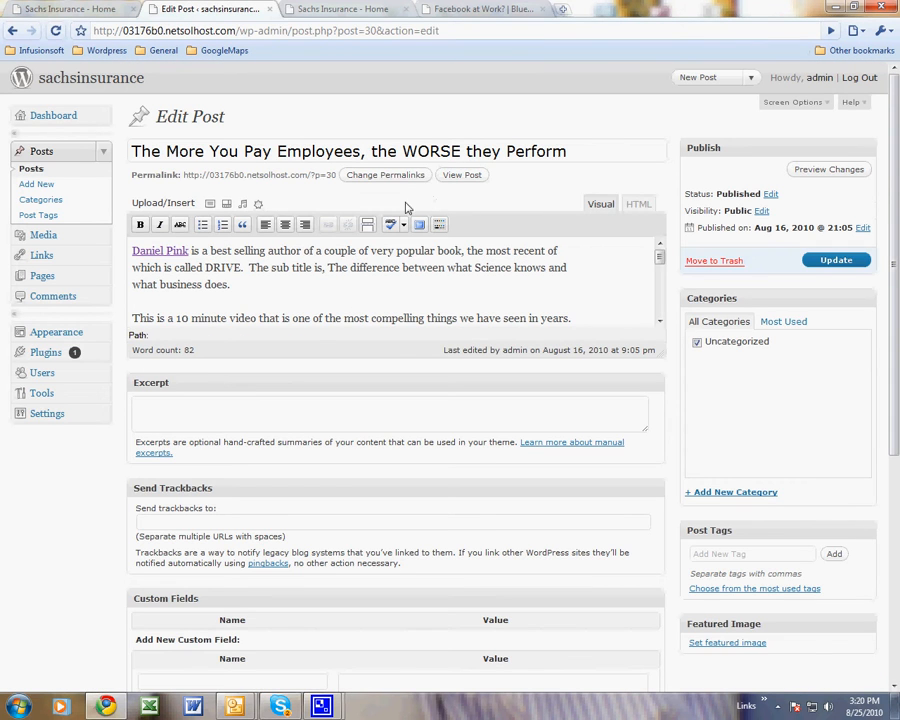
left_click(12, 30)
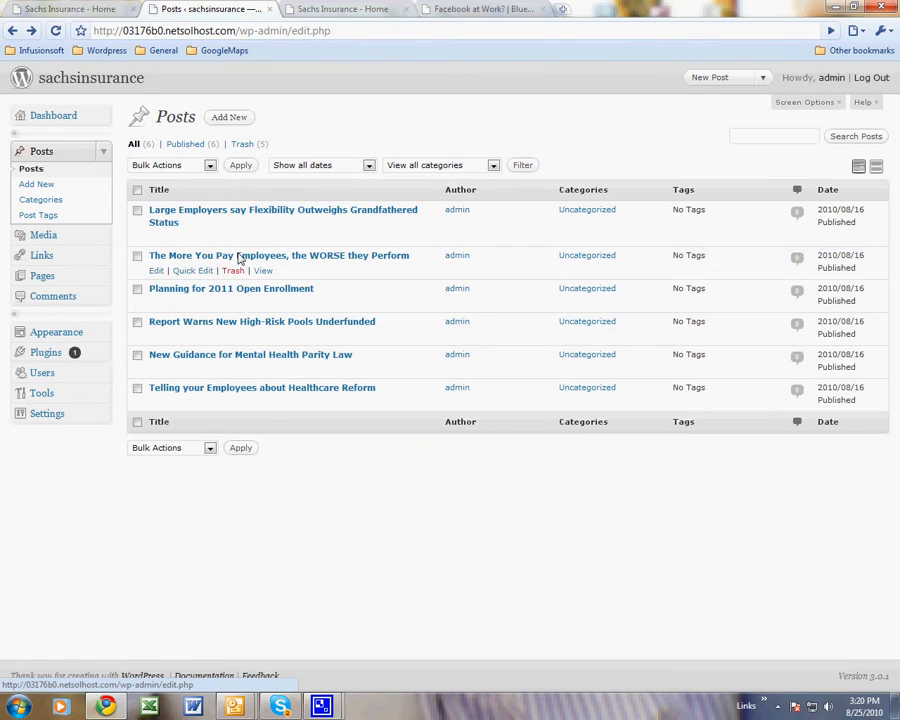
left_click(226, 291)
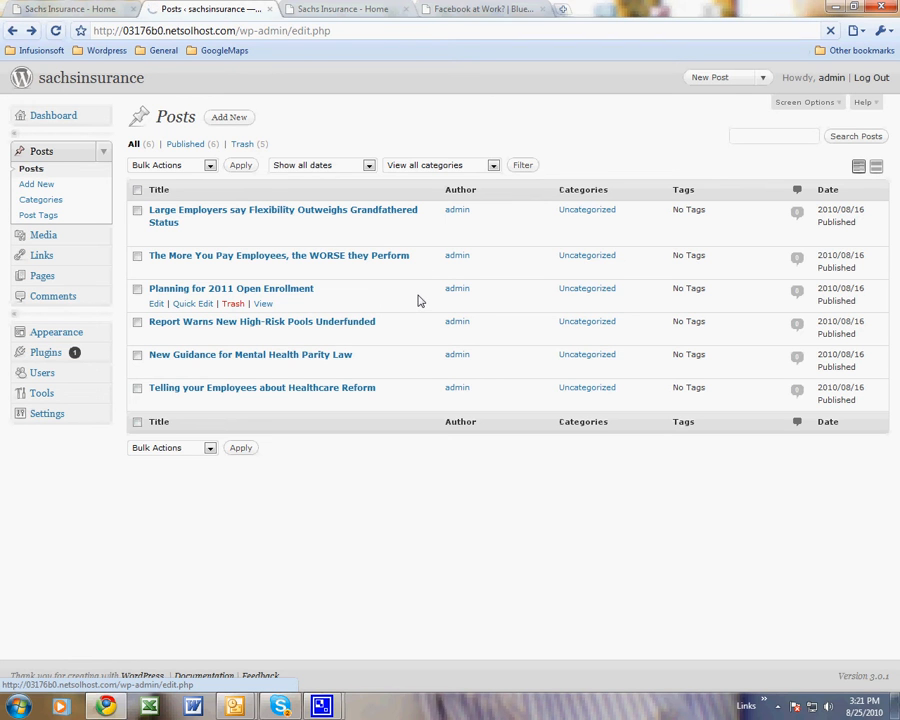
left_click(470, 173)
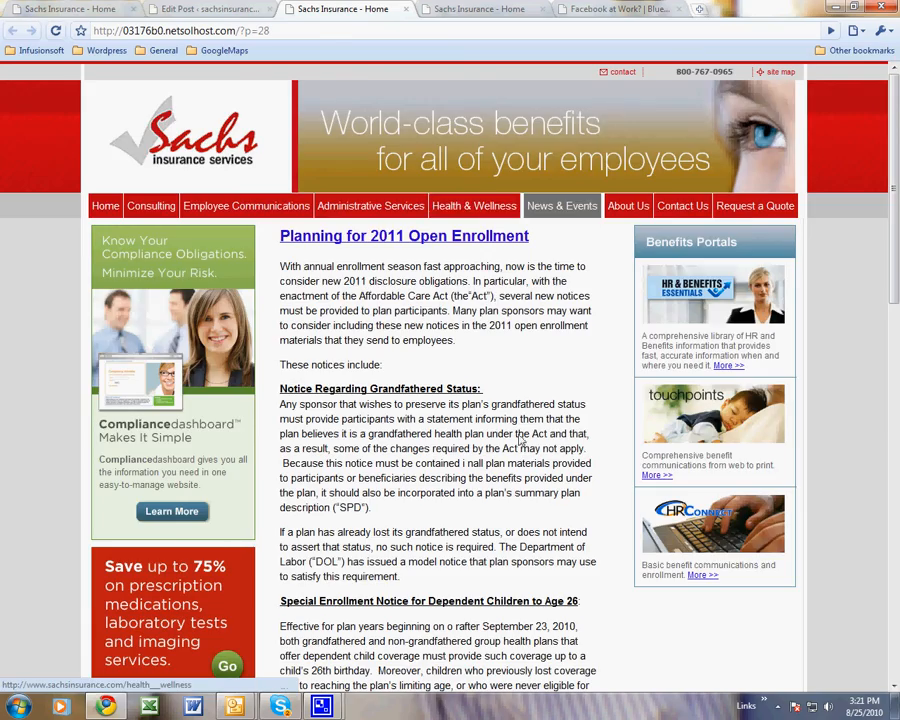
scroll(518, 445, "down", 5)
scroll(514, 451, "down", 3)
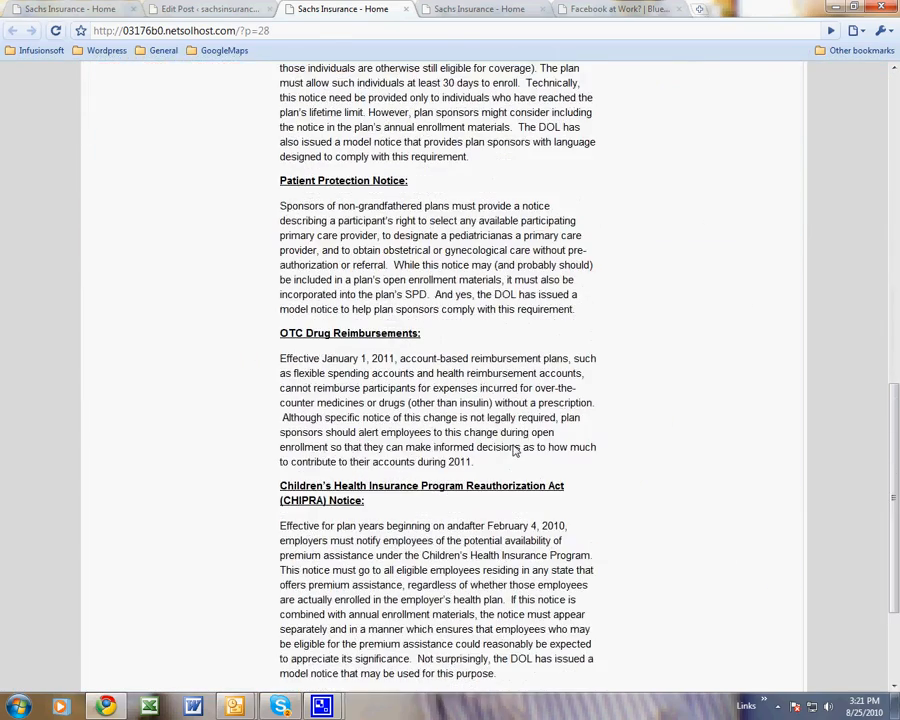
scroll(514, 451, "up", 8)
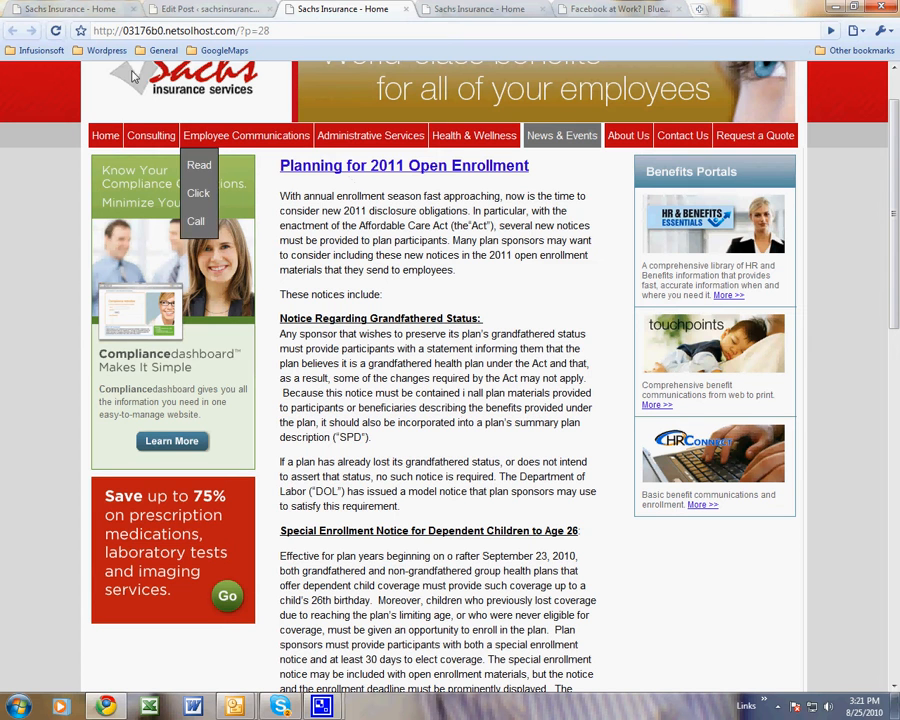
Step: Return to the Sachs Insurance home page, open its News page and read through the full list of articles
left_click(106, 135)
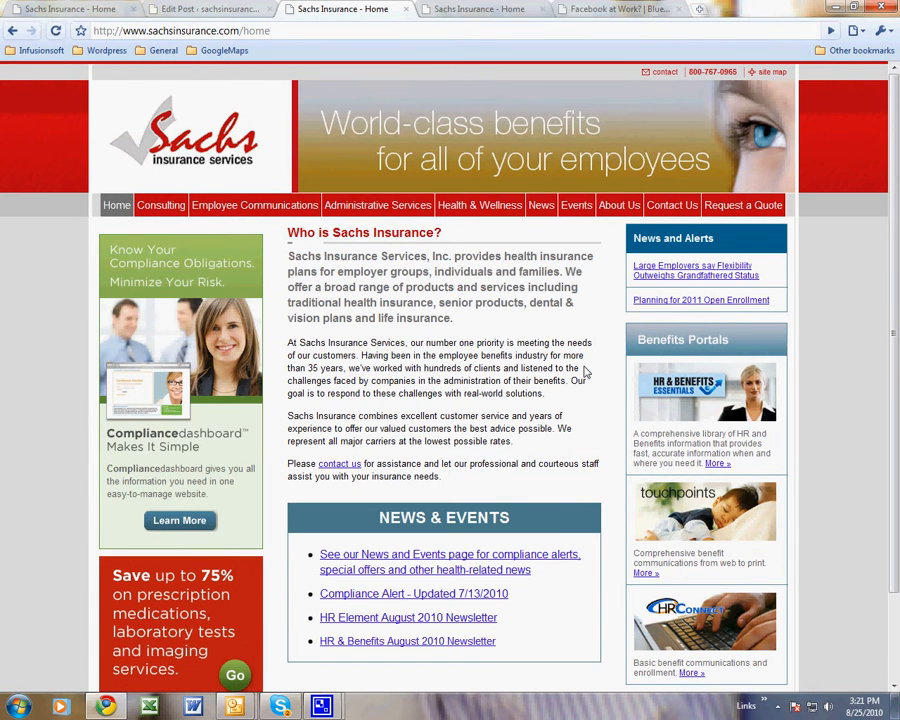
left_click(540, 205)
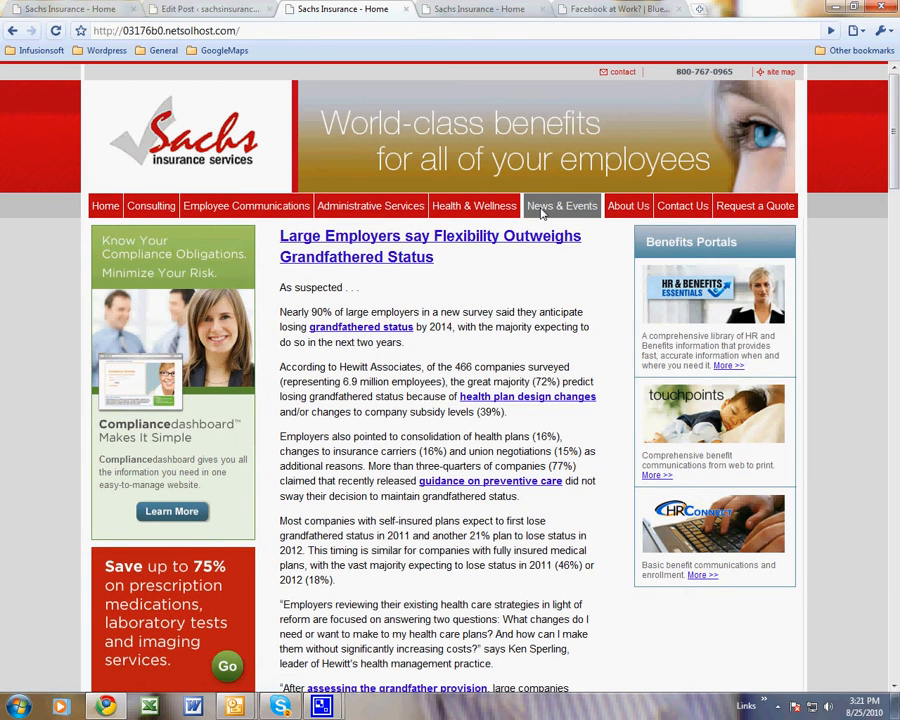
left_click(12, 31)
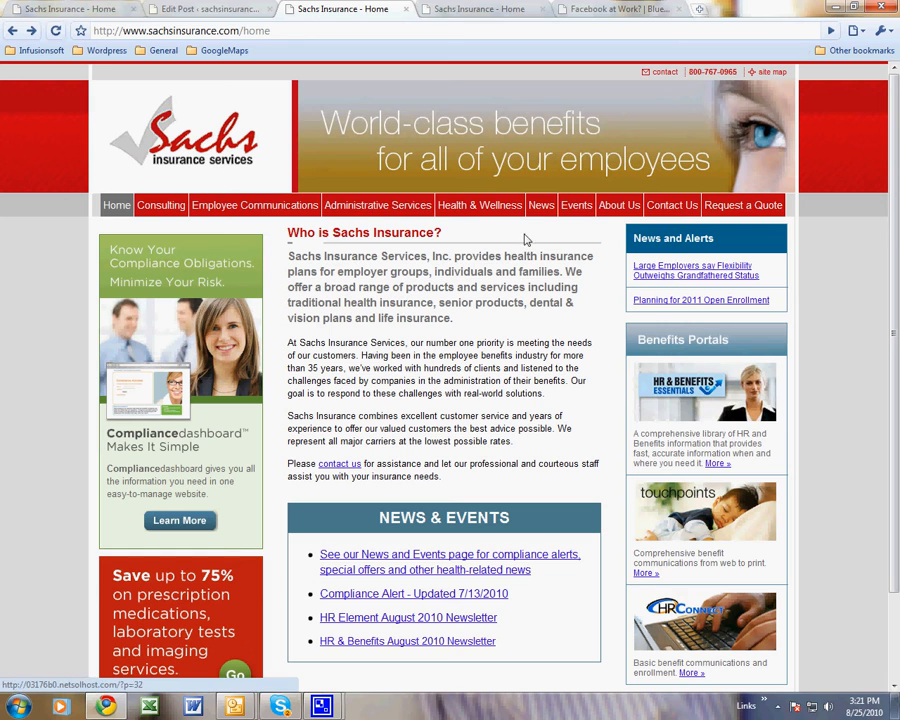
left_click(540, 206)
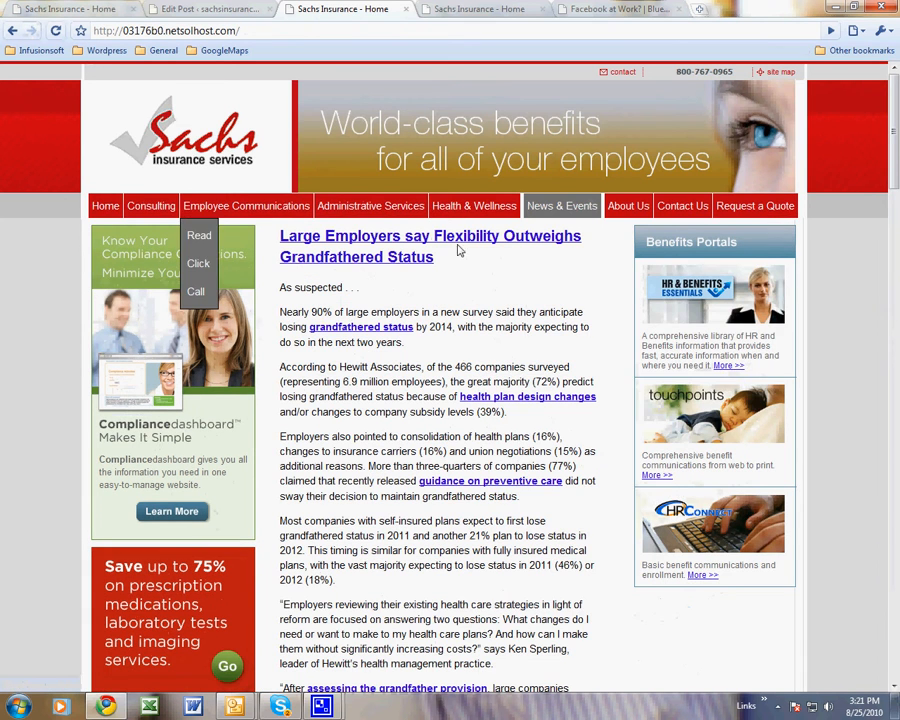
scroll(450, 400, "down", 3)
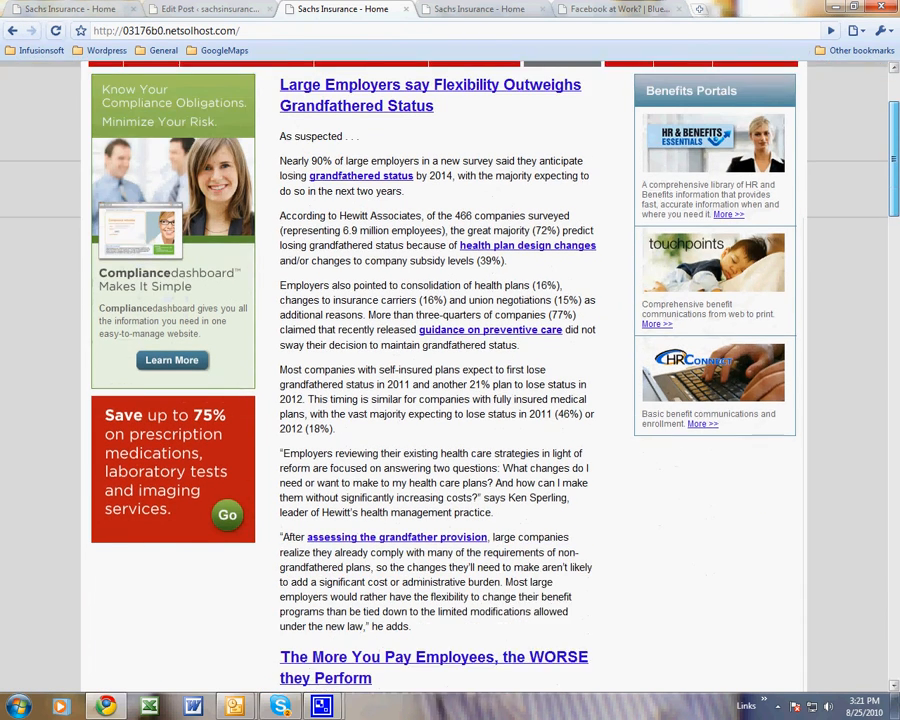
scroll(454, 110, "down", 1)
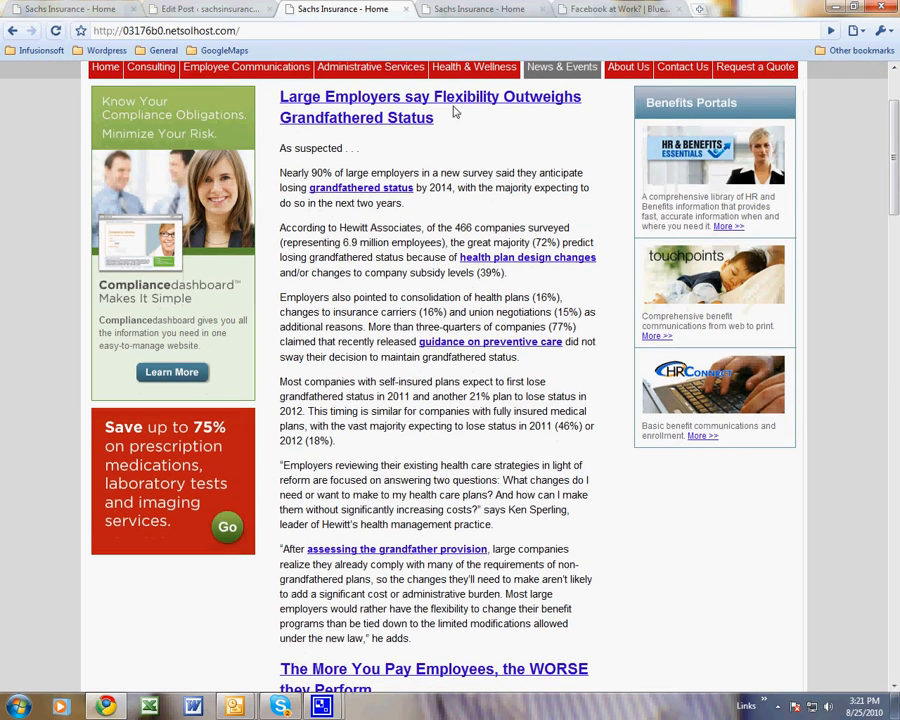
left_click_drag(897, 161, 897, 588)
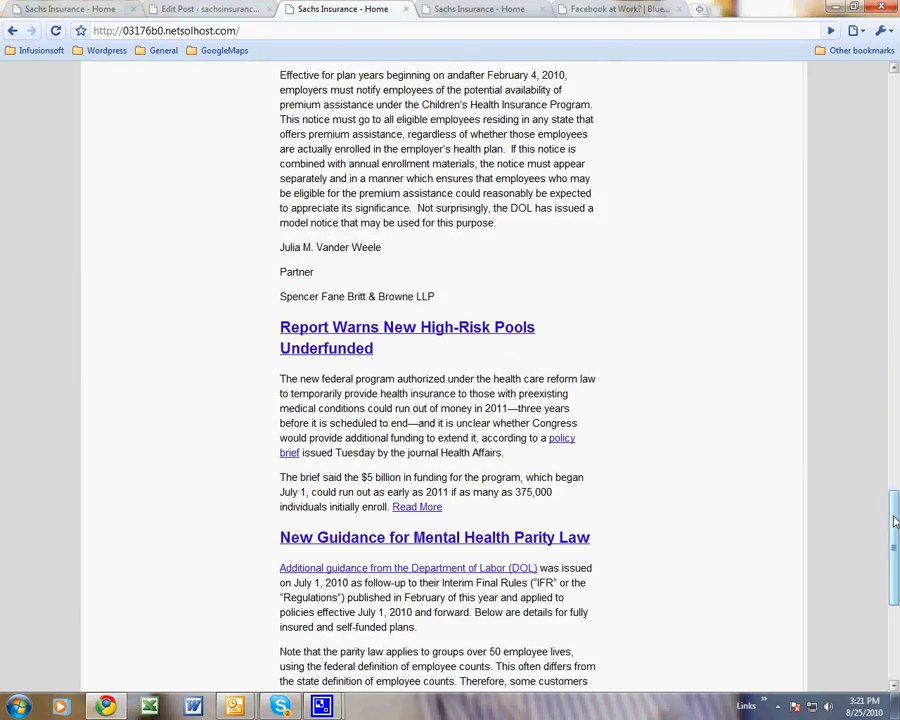
left_click_drag(890, 516, 889, 42)
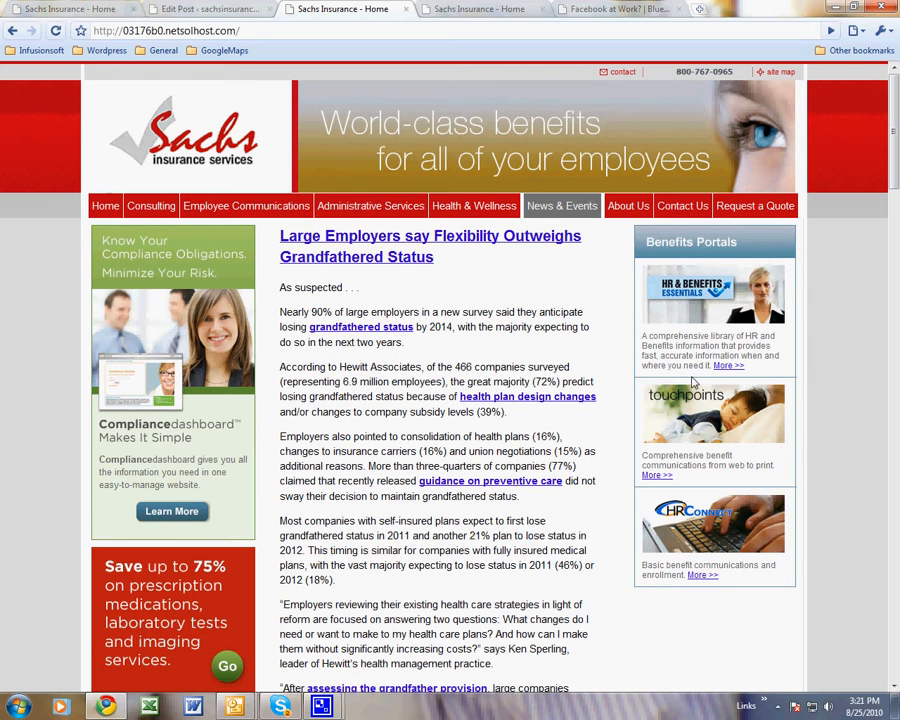
Step: Show the Blog category's posts on the Blue Water Benefits page and return to the WordPress post editor
left_click(613, 7)
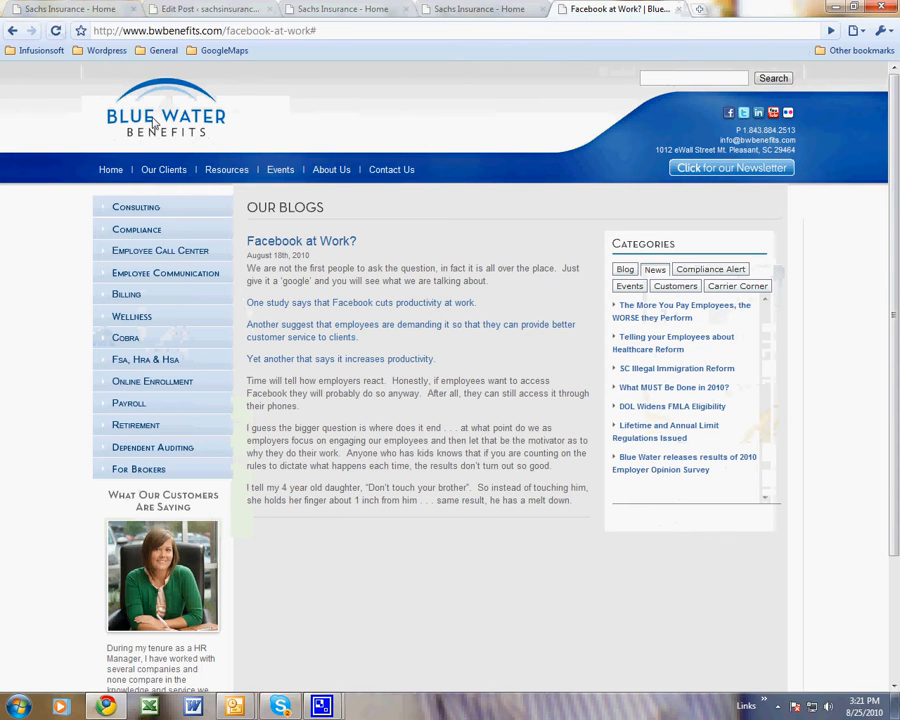
mouse_move(280, 176)
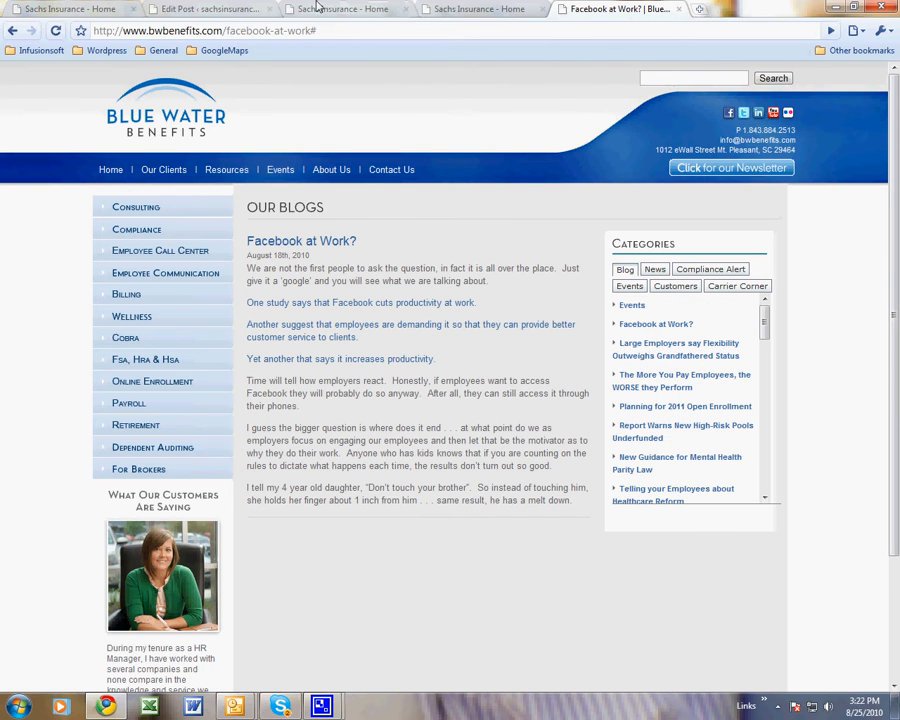
left_click(210, 8)
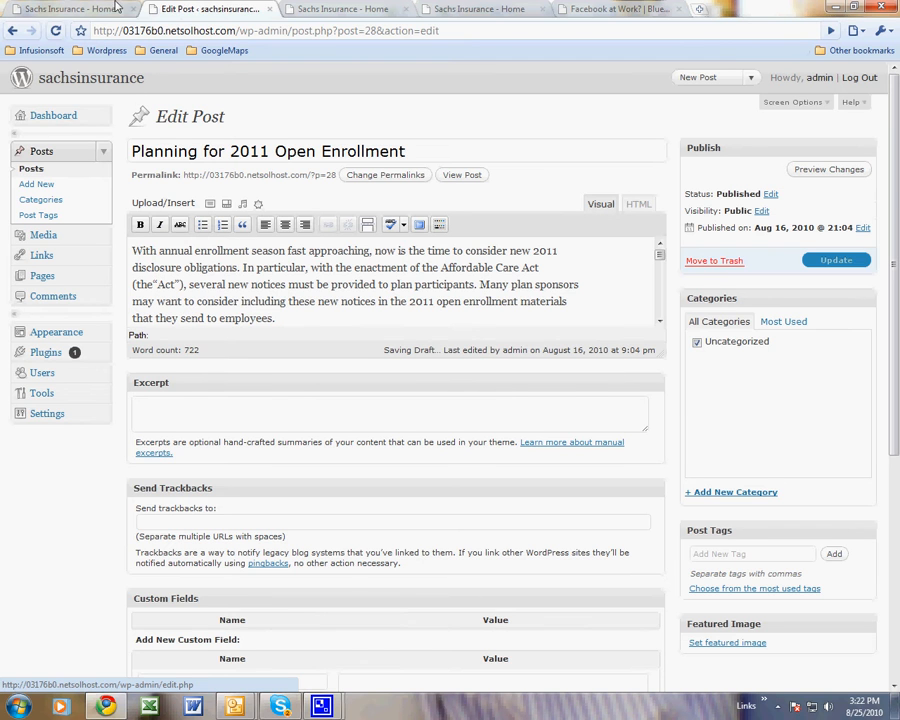
Step: Switch to the Sachs Insurance home page and open the site's Events page
left_click(117, 7)
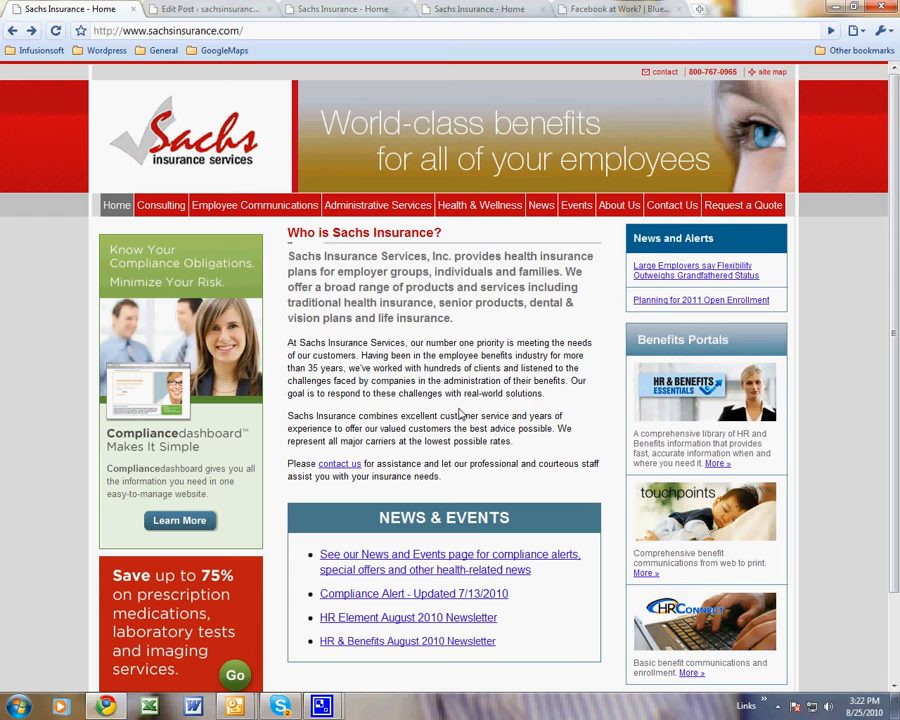
left_click(575, 207)
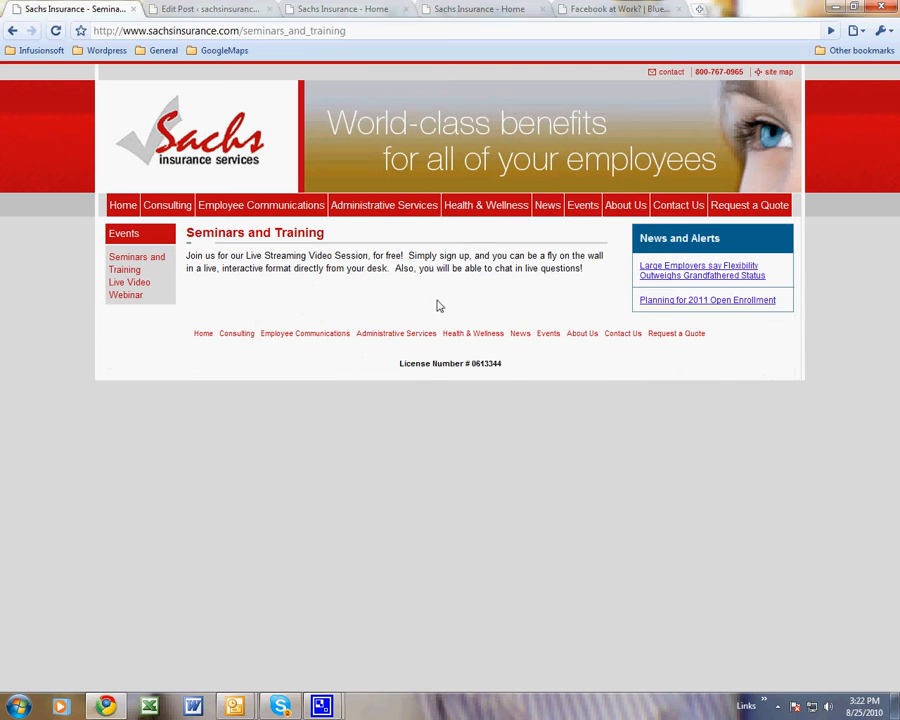
mouse_move(584, 210)
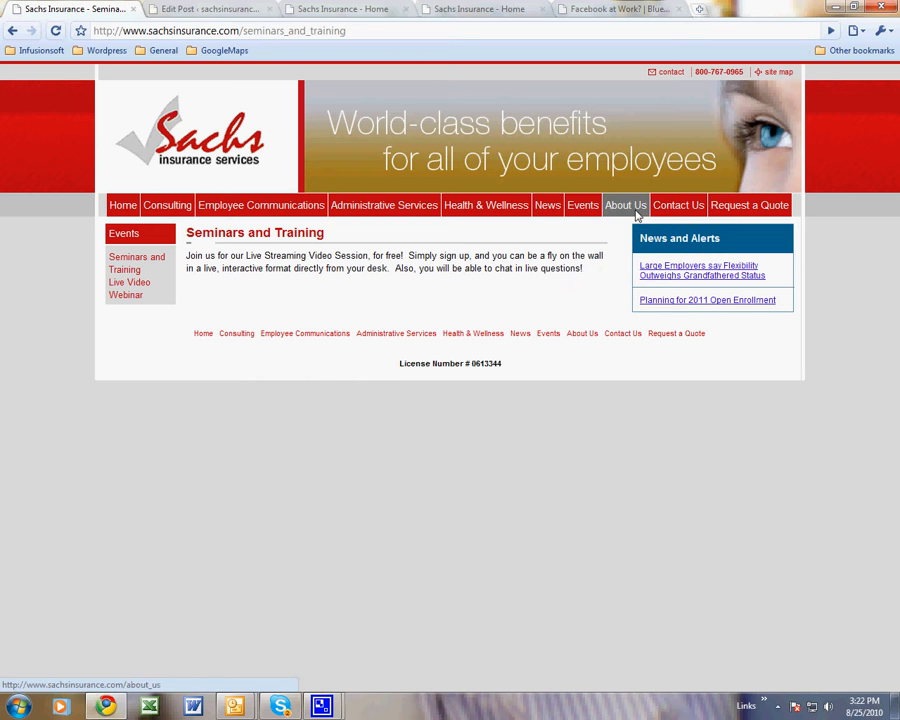
Step: Compare the Events submenus of the Sachs Insurance and Blue Water Benefits sites, and open Blue Water's Events page
left_click(350, 8)
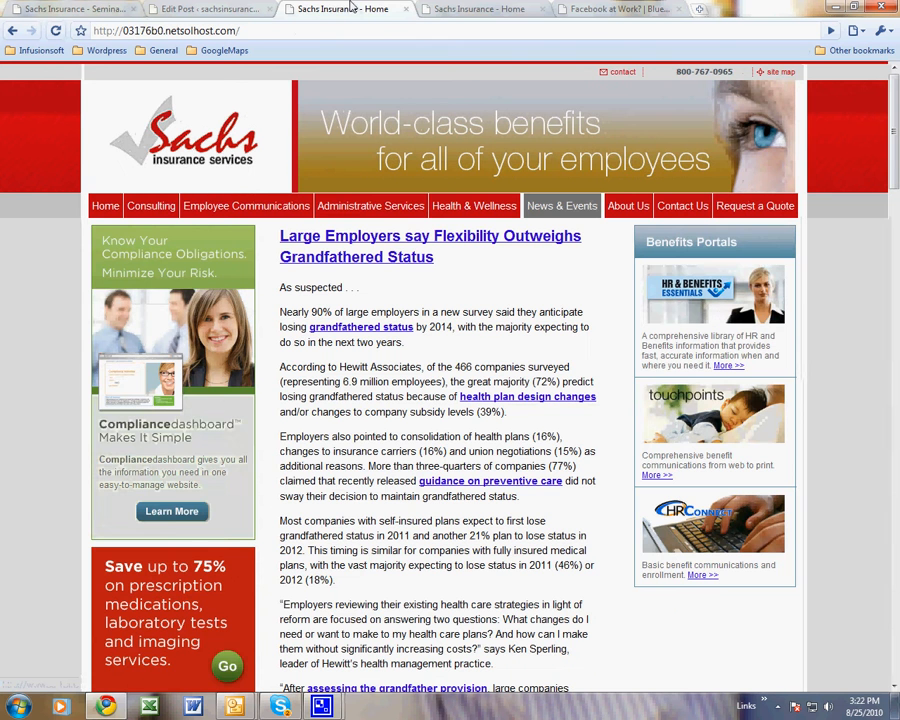
left_click(590, 8)
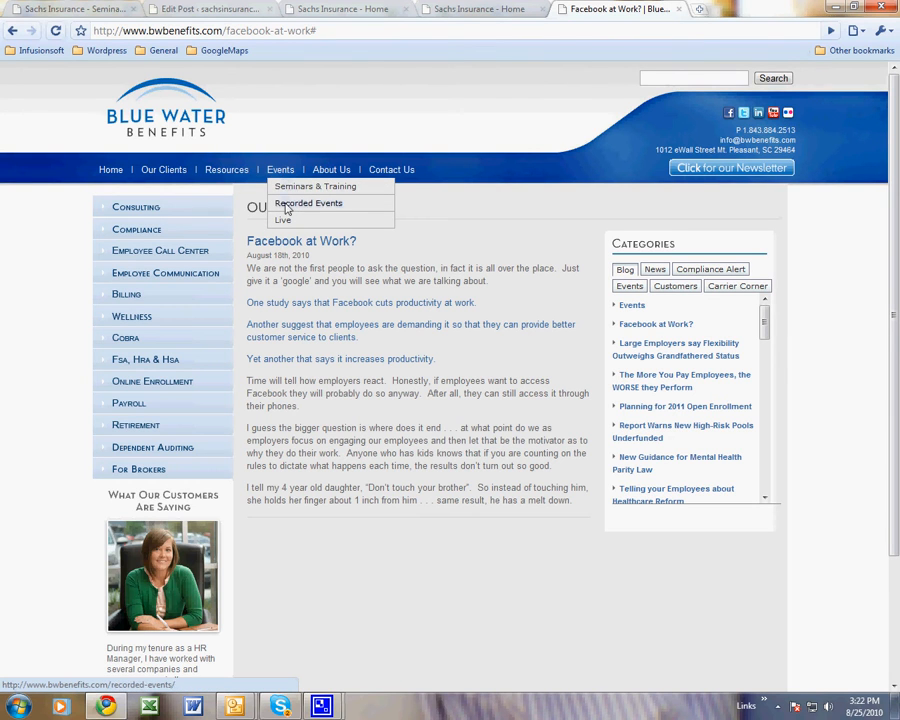
left_click(80, 8)
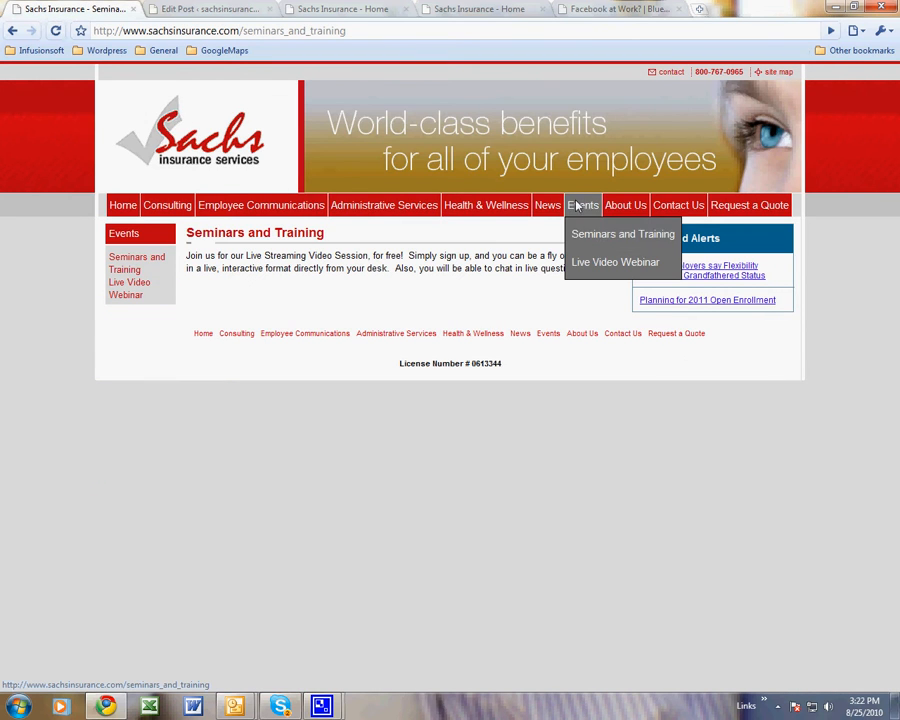
left_click(618, 8)
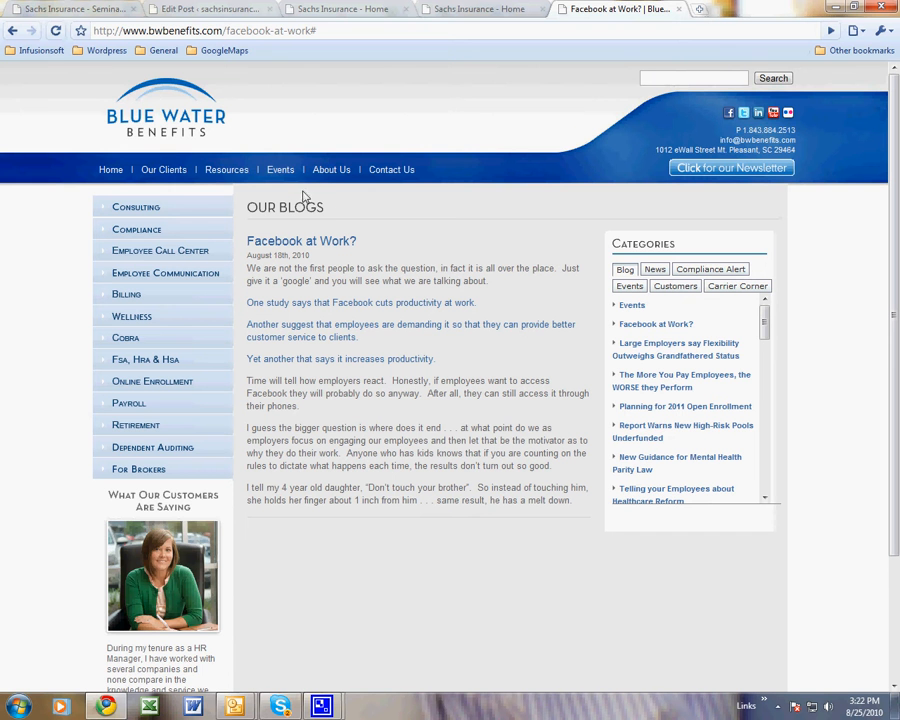
mouse_move(280, 170)
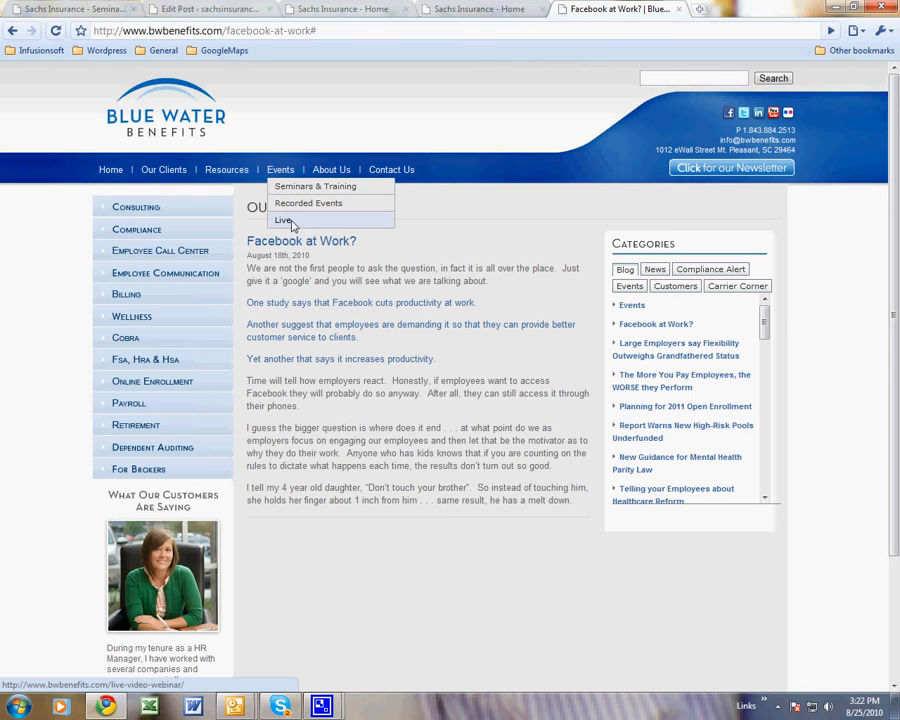
left_click(279, 172)
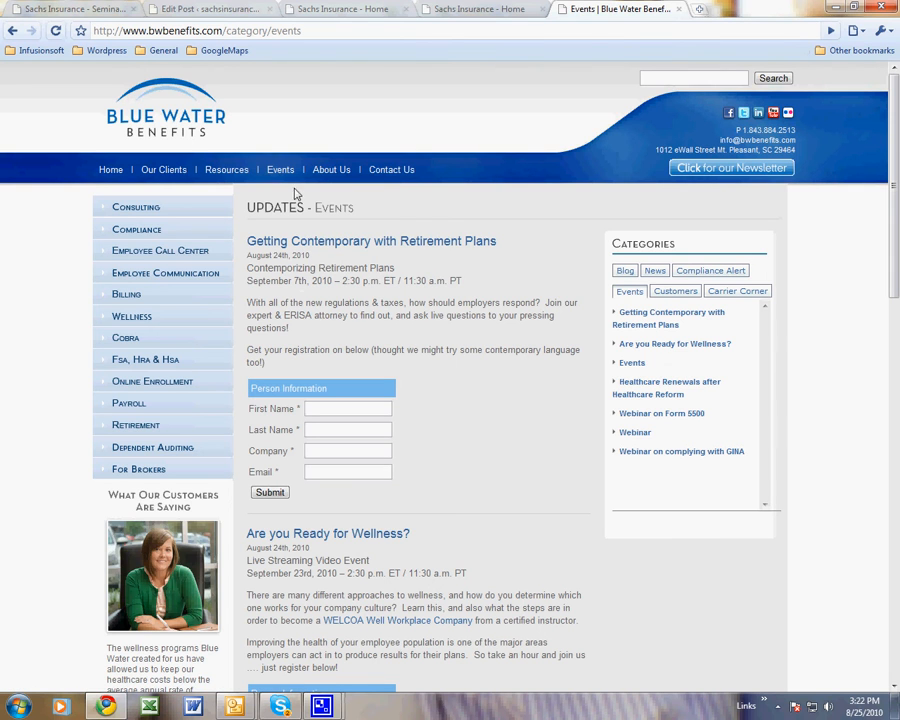
Step: Read through Blue Water's Seminars & Training page and open its Recorded Events page
mouse_move(284, 176)
left_click(286, 189)
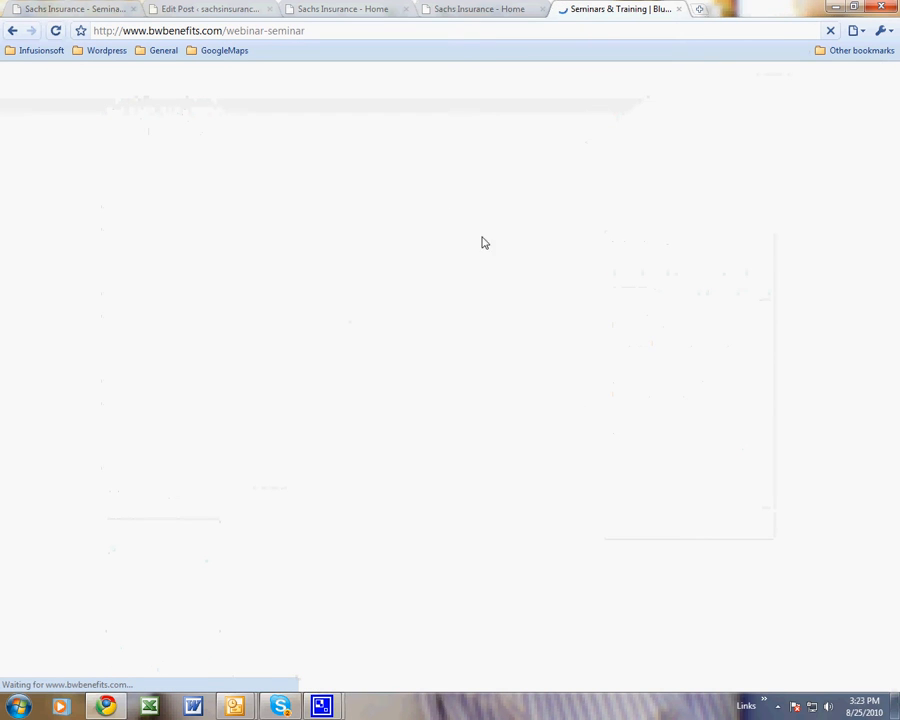
scroll(300, 520, "down", 3)
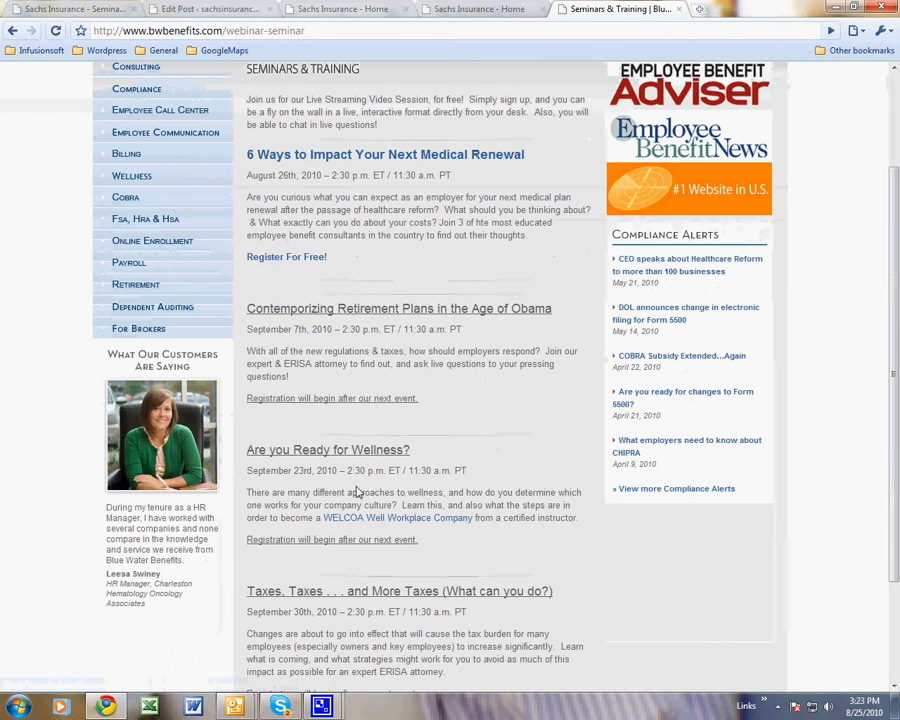
scroll(337, 484, "down", 3)
scroll(320, 300, "up", 6)
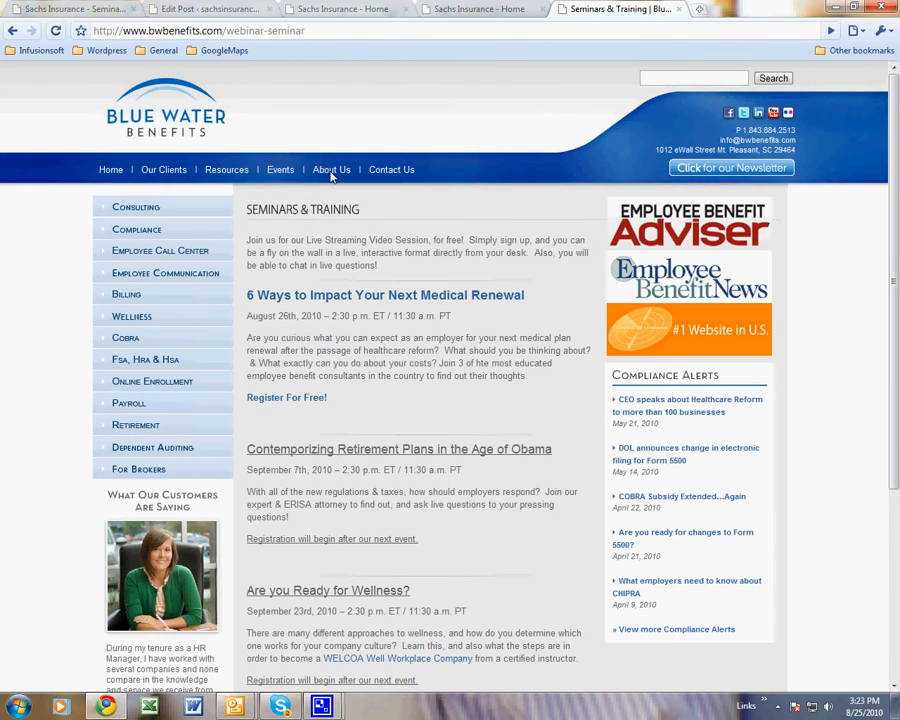
mouse_move(300, 174)
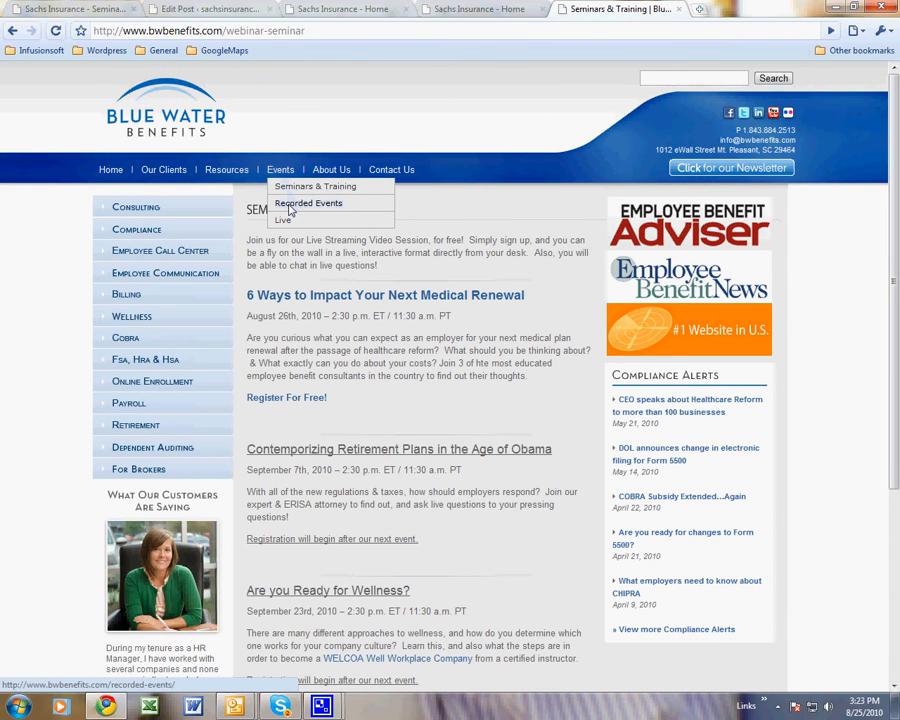
left_click(290, 207)
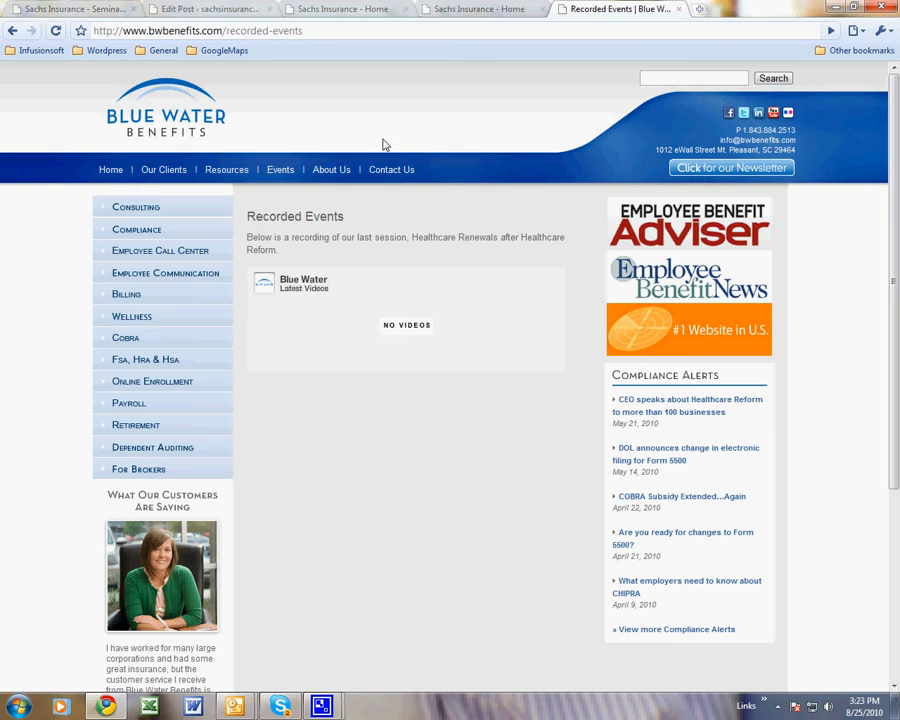
Step: Open Blue Water's Live video webinar page and start playback of the webinar video above the chat
mouse_move(285, 170)
left_click(293, 222)
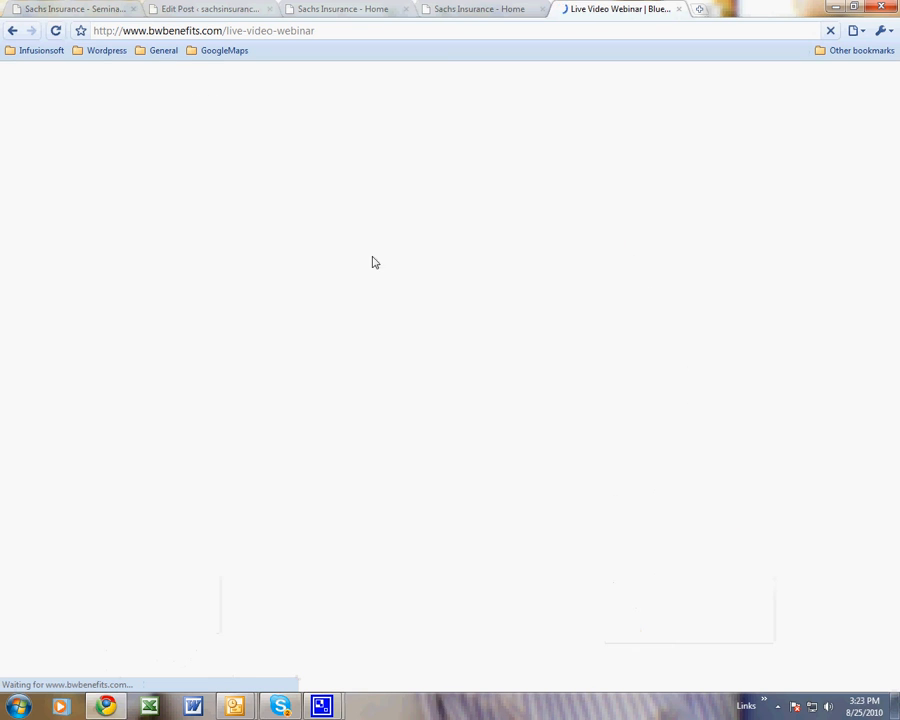
scroll(442, 468, "down", 3)
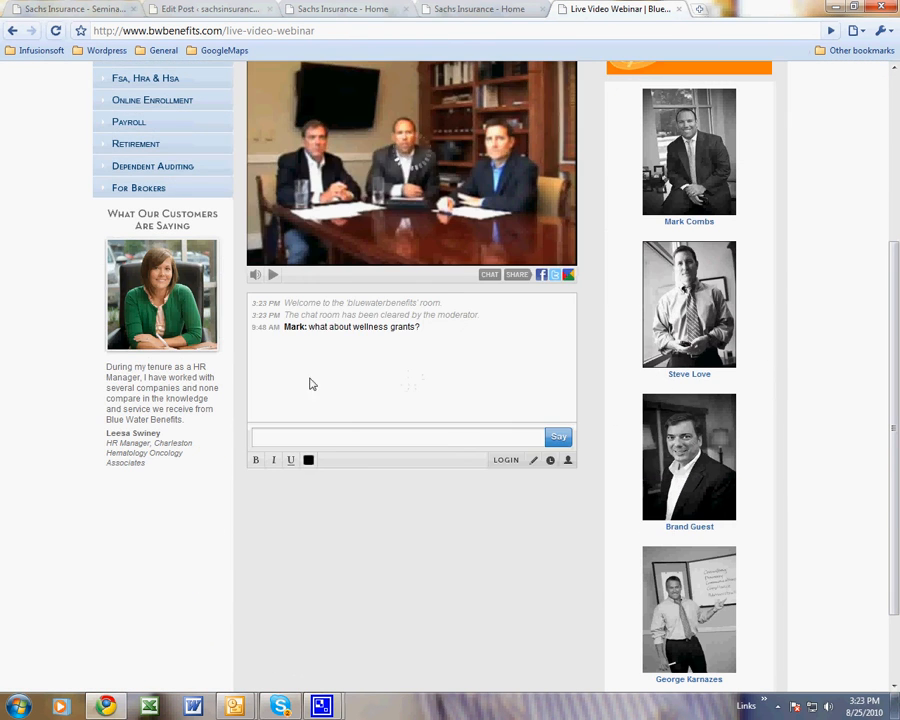
left_click(273, 274)
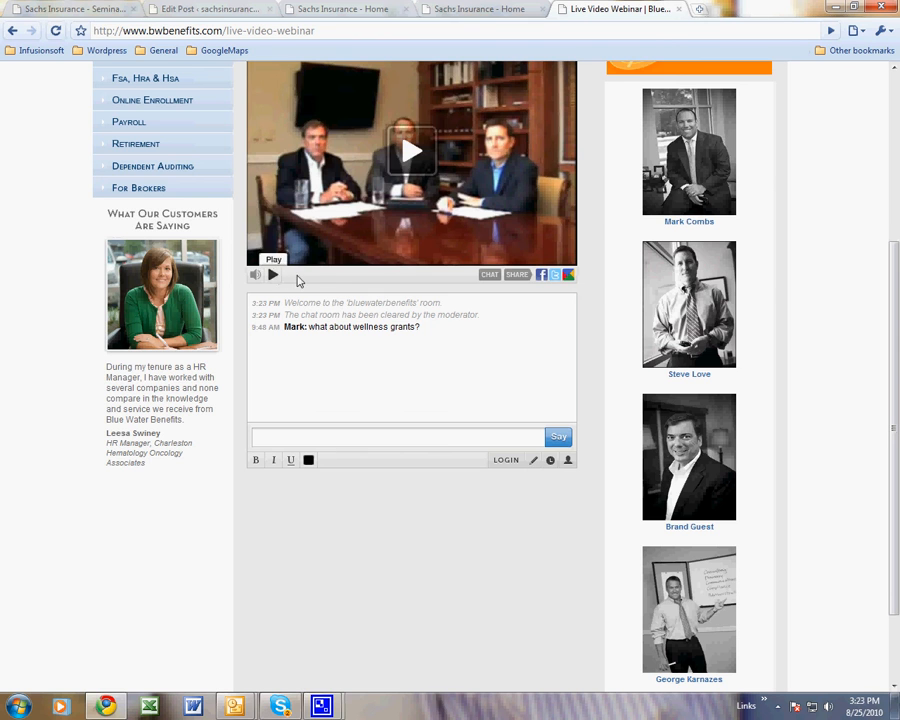
Step: Switch from Blue Water's webinar page to the Sachs Insurance site, return to its home page and open the news blog page
scroll(310, 280, "up", 2)
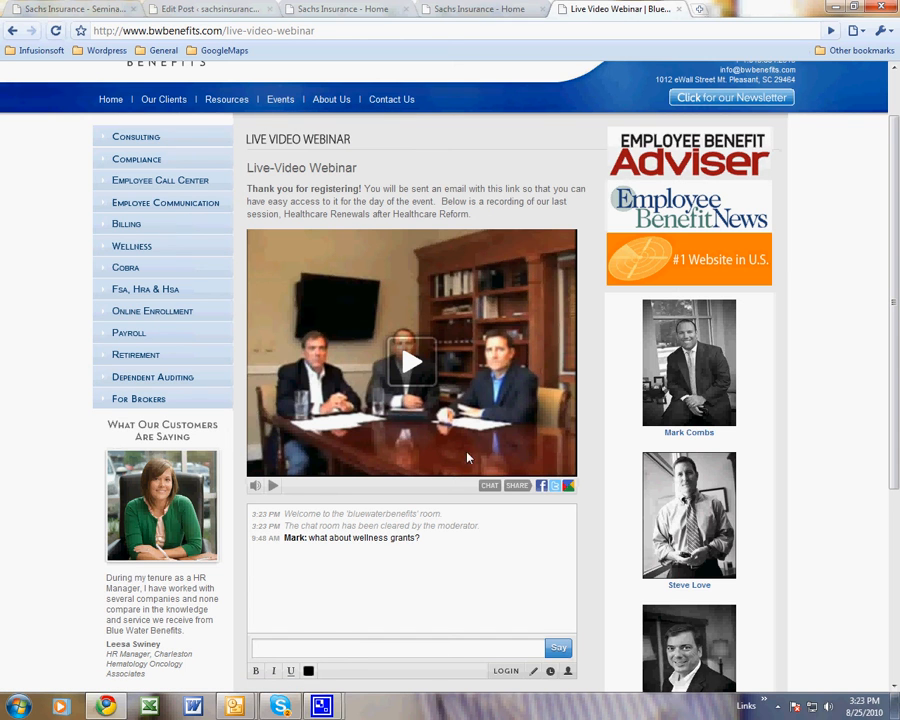
key("ctrl+Tab")
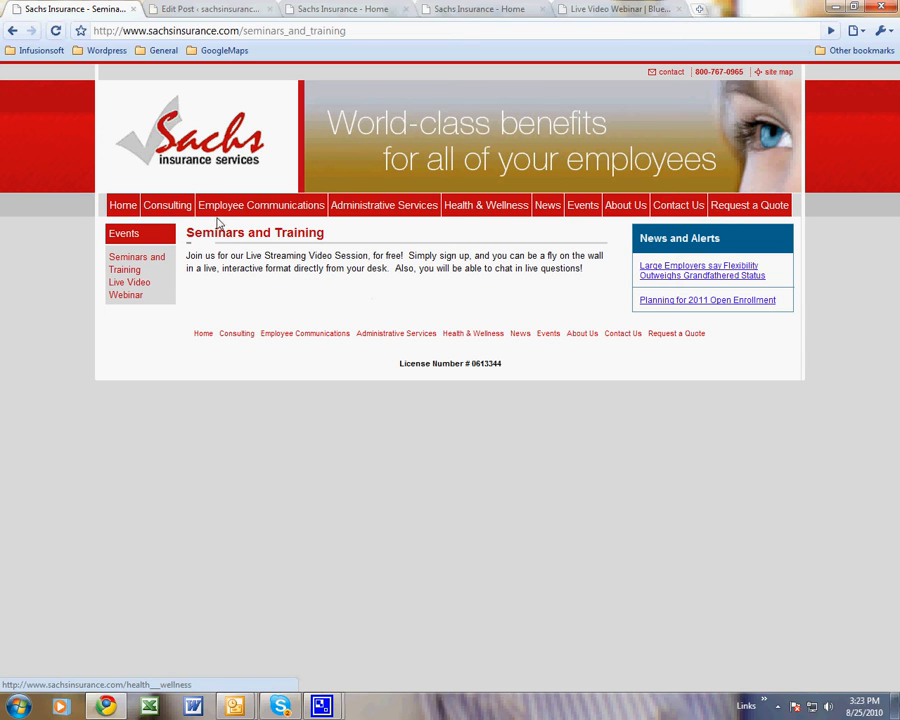
left_click(123, 205)
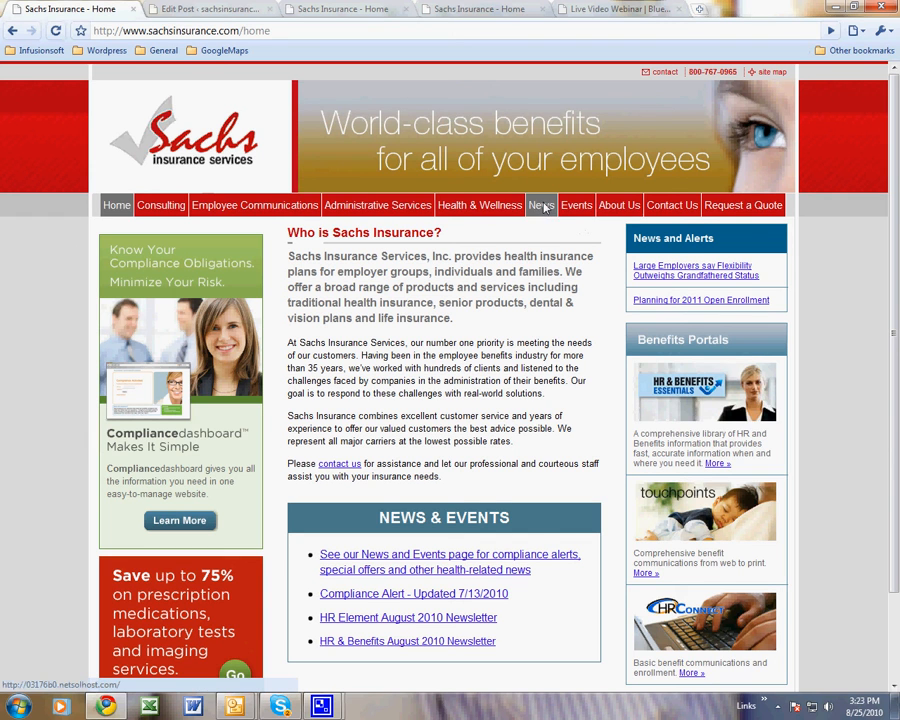
mouse_move(575, 212)
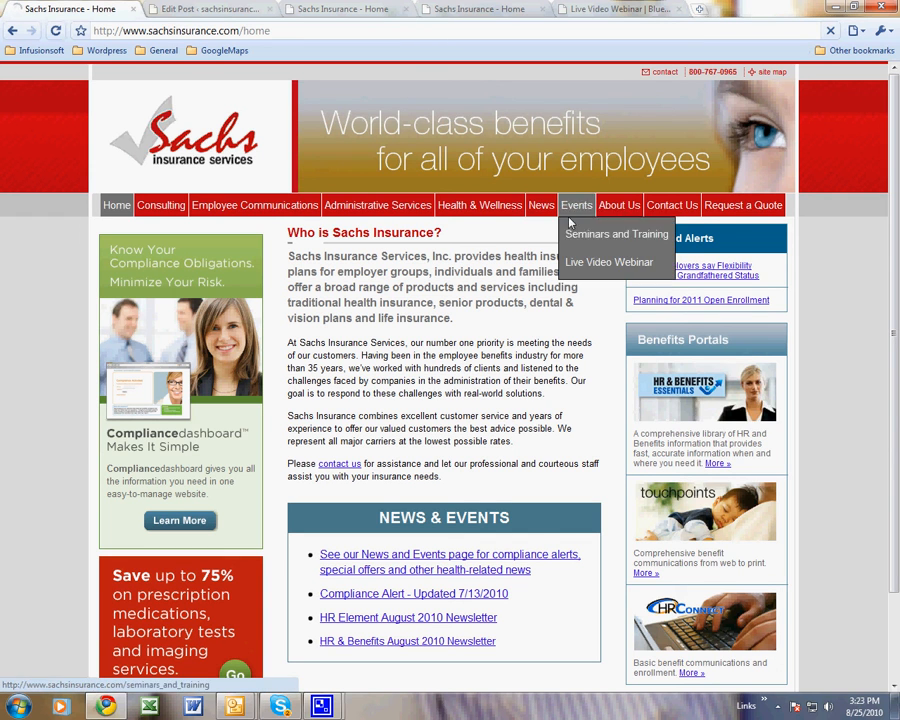
left_click(684, 277)
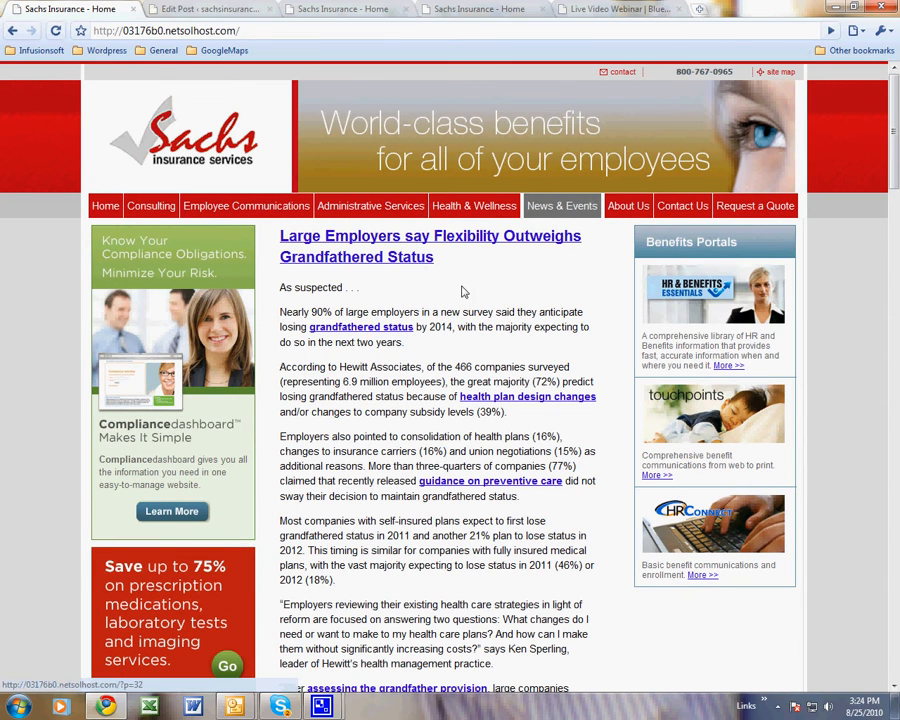
Step: View the WordPress editor for the "Planning for 2011 Open Enrollment" post alongside the Sachs Insurance news pages, ending on the first one
key("ctrl+Tab")
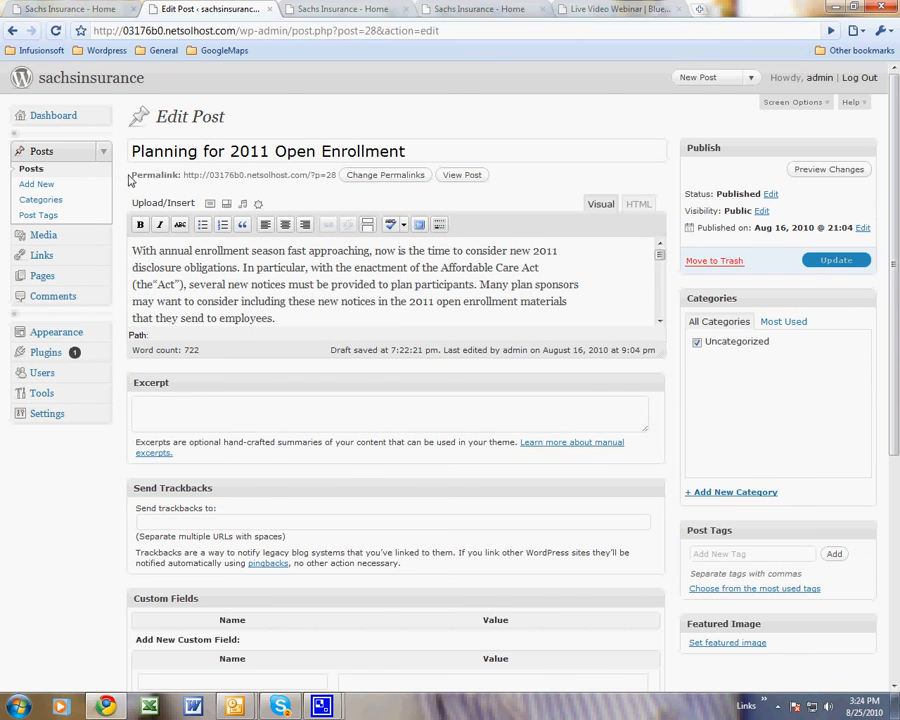
key("ctrl+shift+Tab")
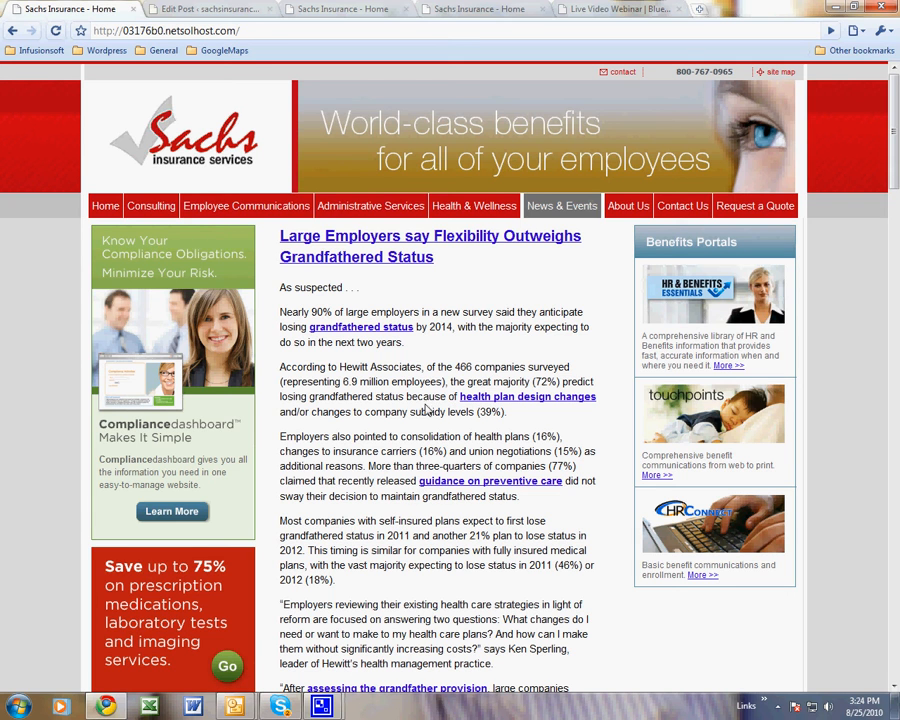
left_click(350, 7)
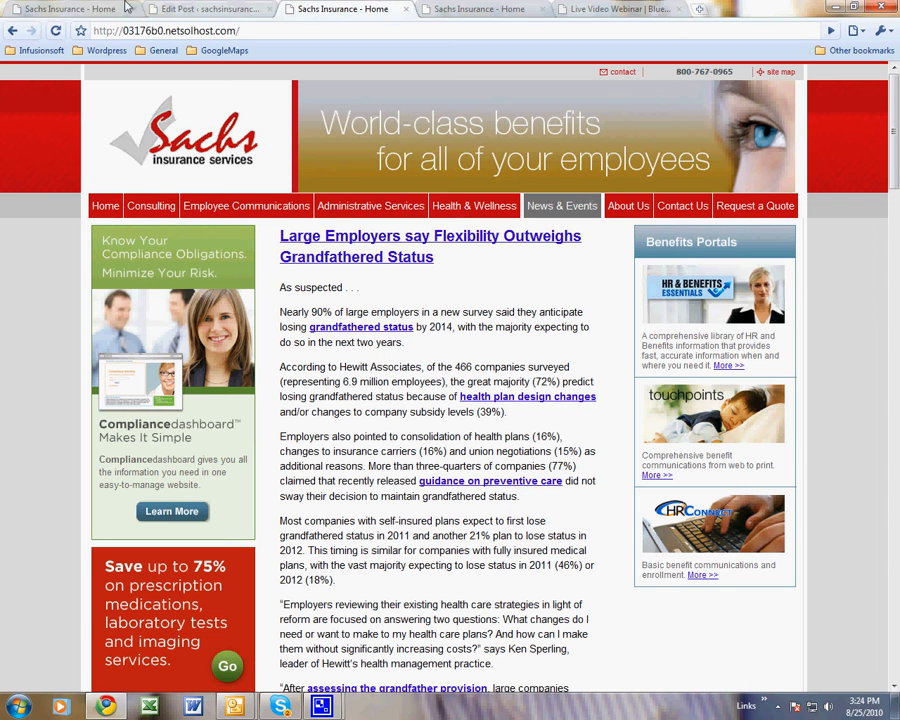
left_click(88, 7)
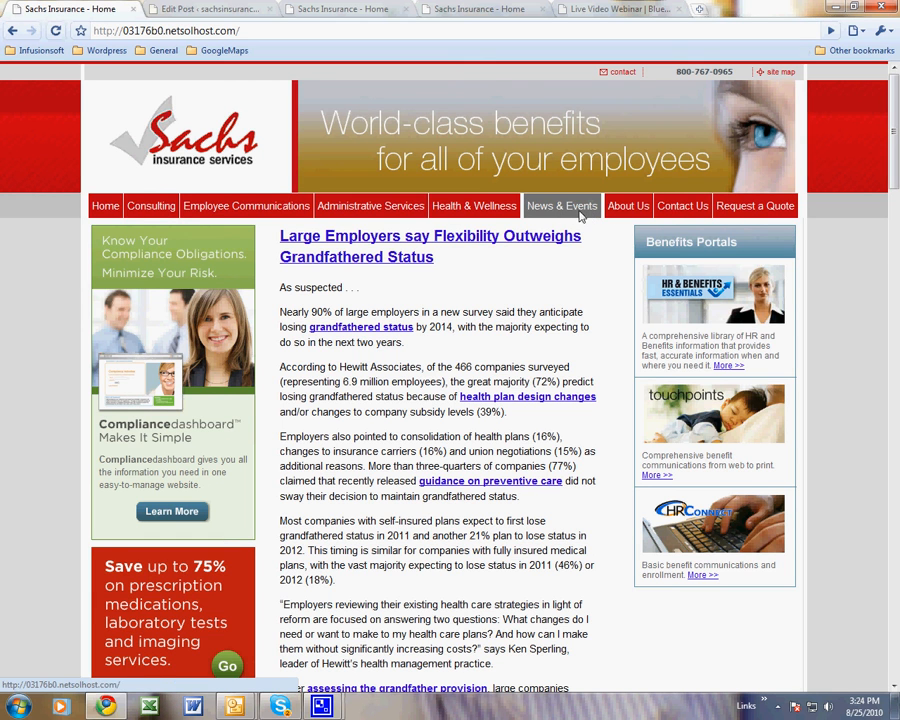
Step: Compare the navigation bars of the Sachs Insurance home page and news blog page, ending with the home page's Events submenu
left_click(12, 30)
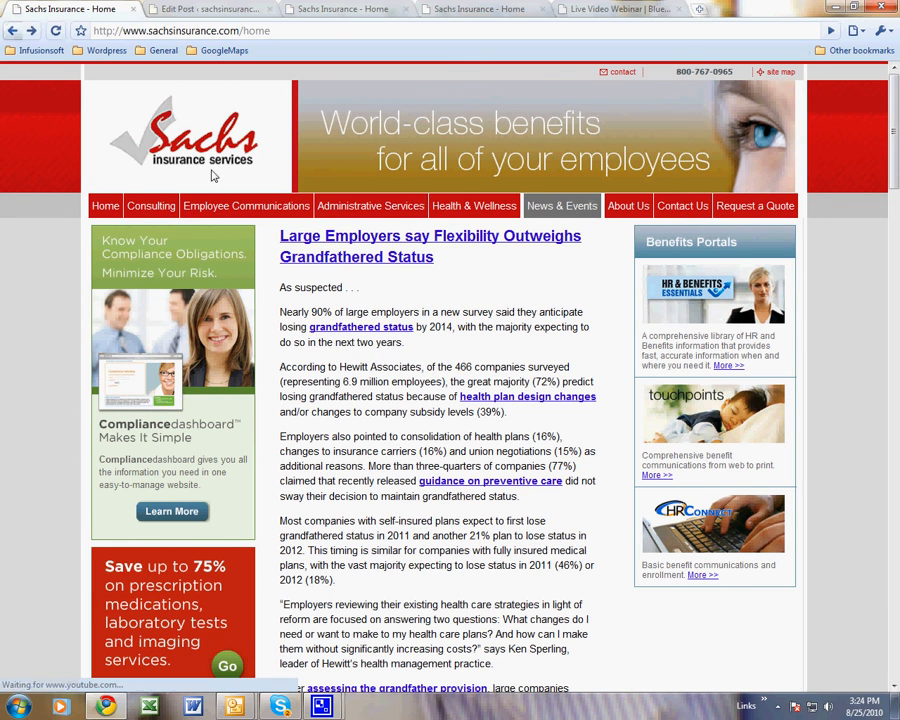
mouse_move(591, 207)
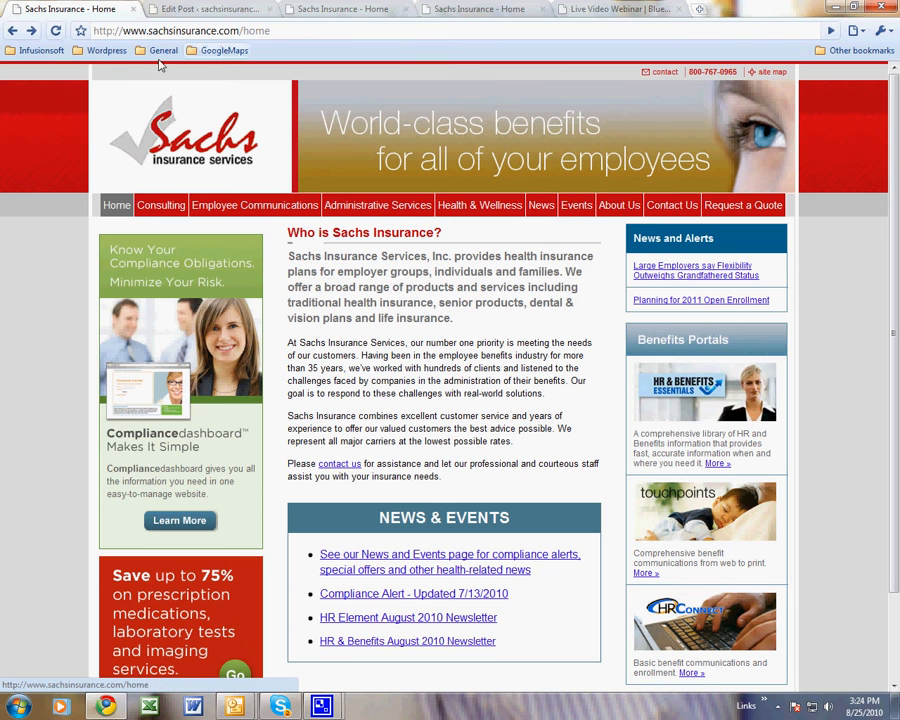
left_click(31, 30)
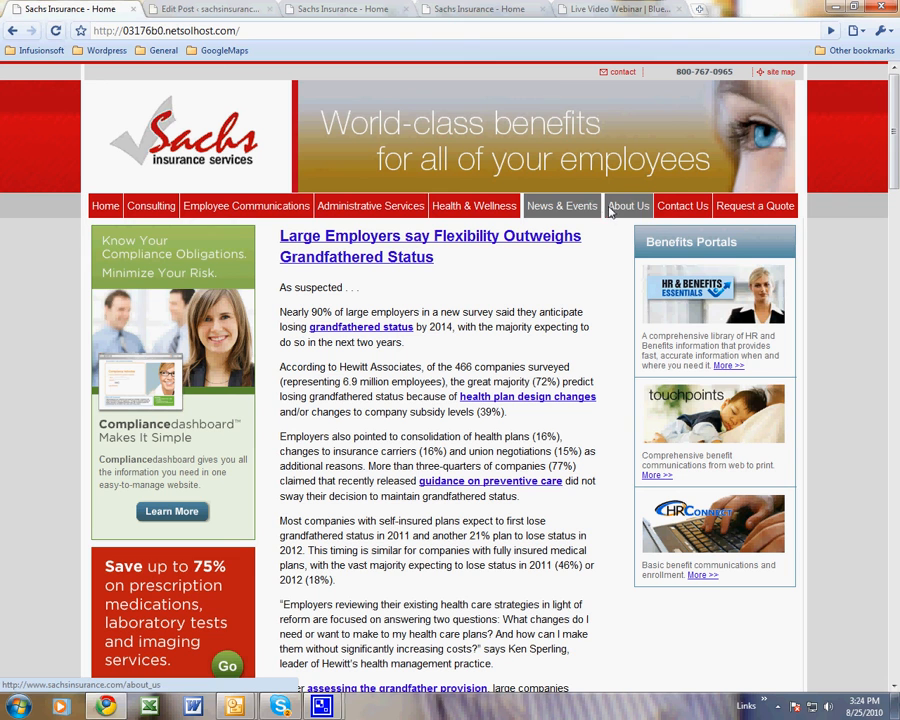
left_click(12, 30)
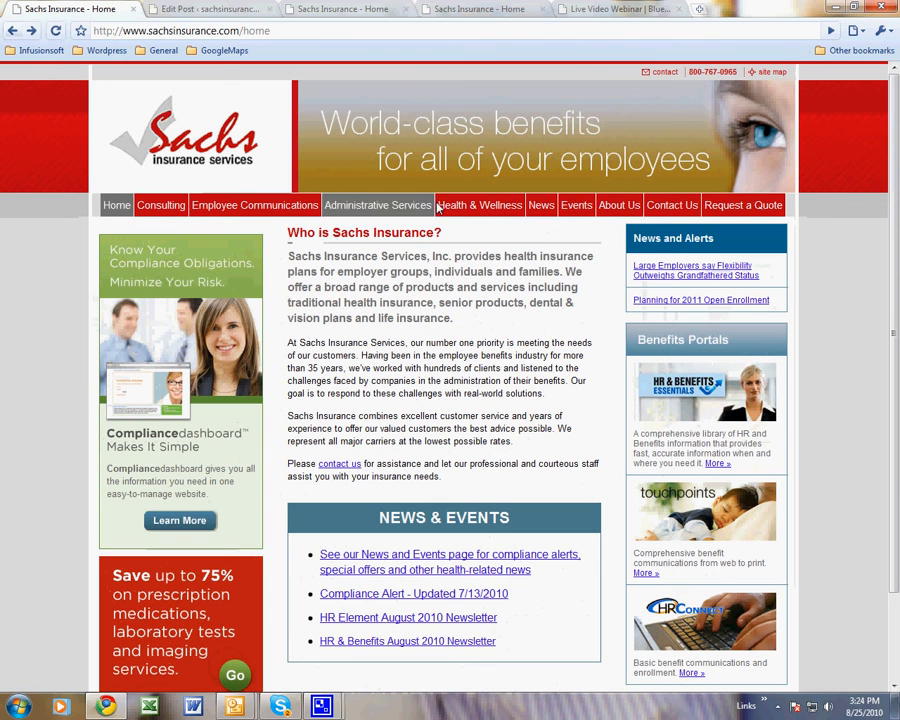
mouse_move(591, 208)
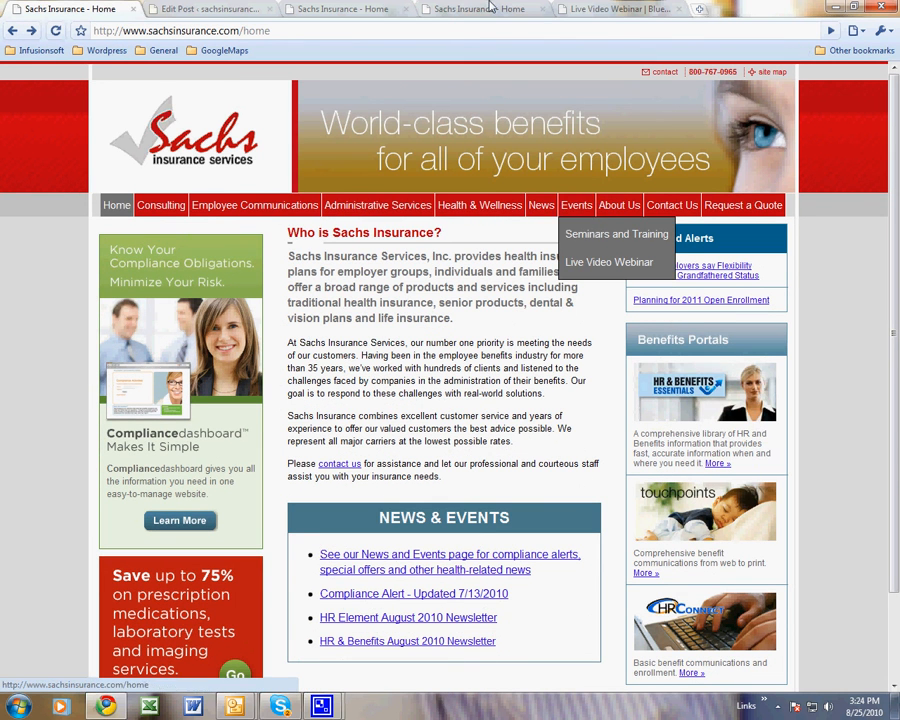